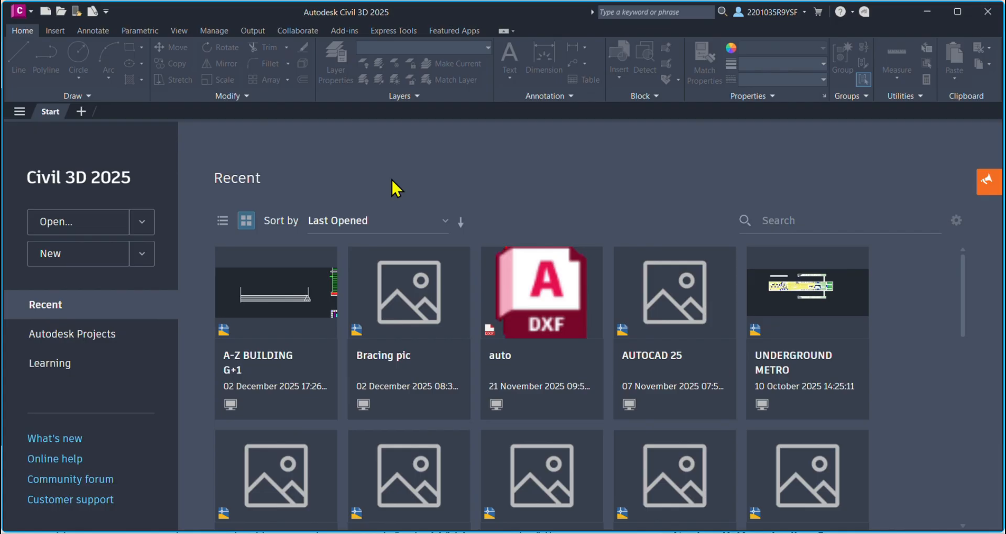
Step: Create a new drawing opened with no template in metric units
key("ctrl+n")
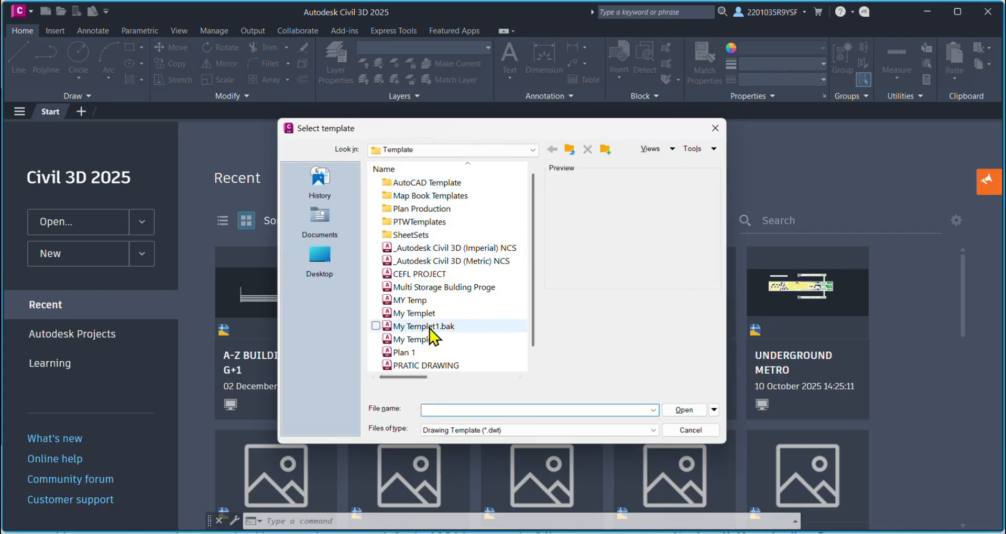
left_click(714, 410)
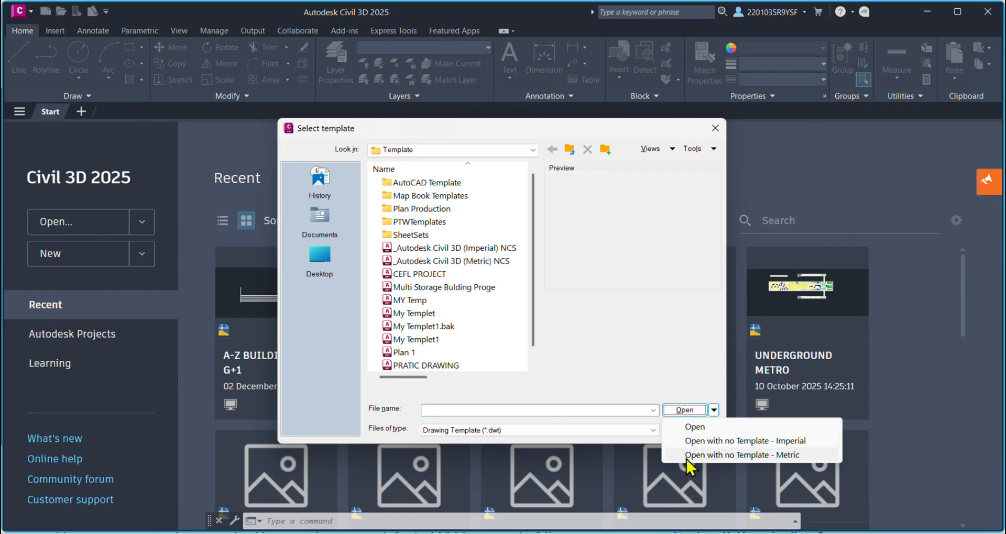
left_click(772, 456)
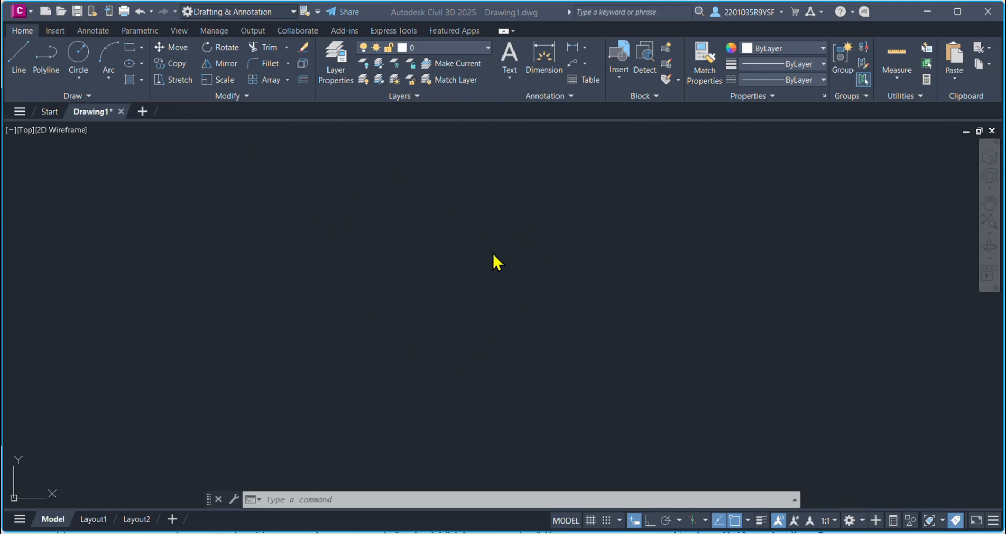
Step: Choose the Drafting & Annotation workspace and turn on display of the menu bar
left_click(862, 520)
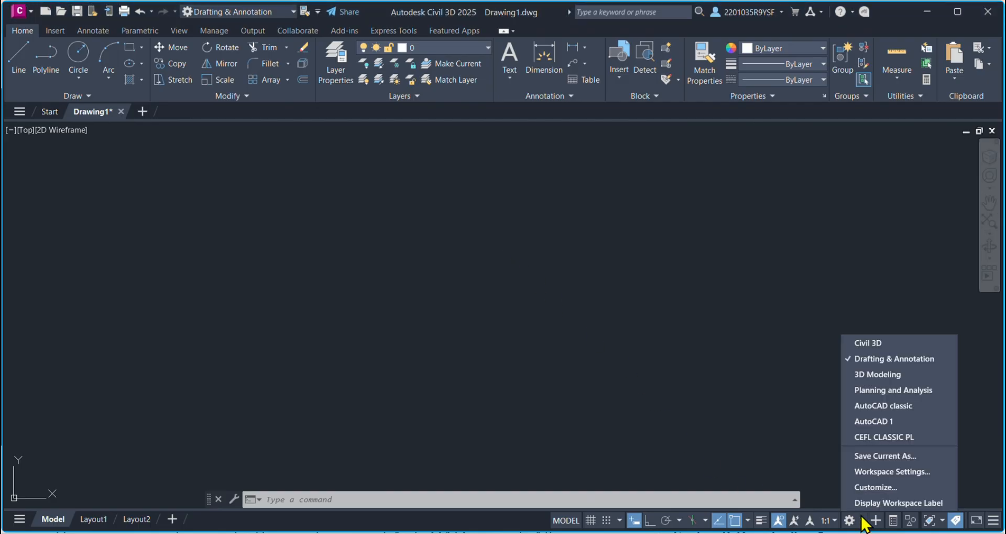
left_click(874, 359)
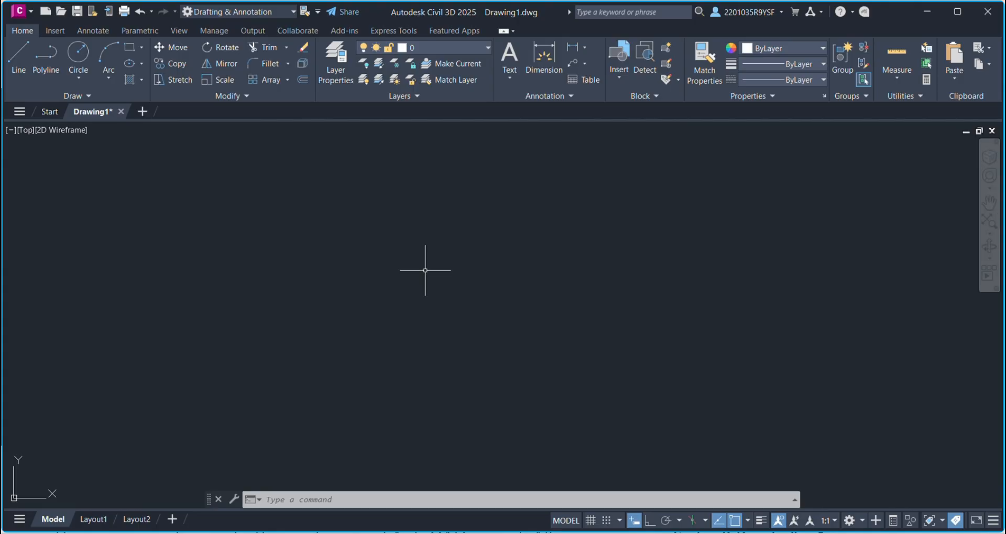
left_click(317, 12)
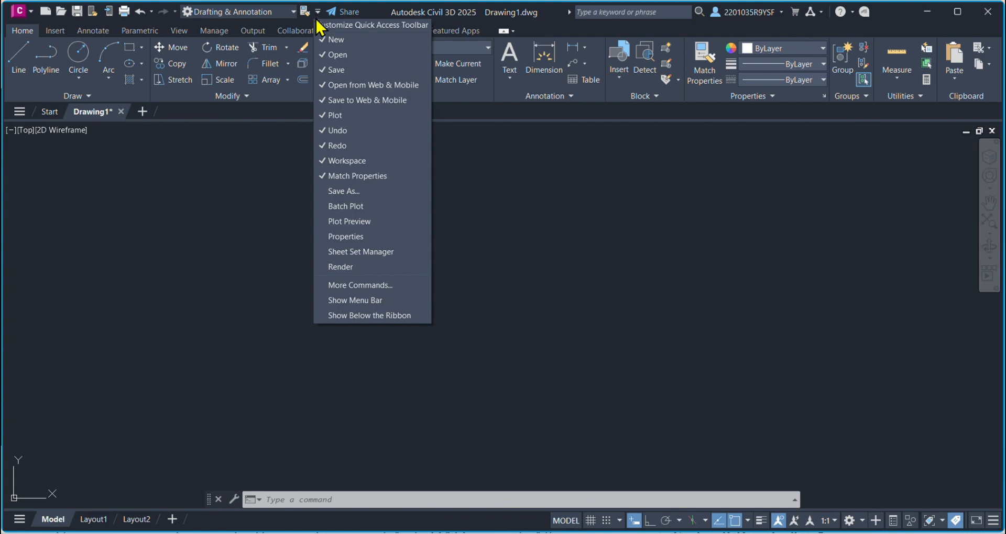
left_click(355, 301)
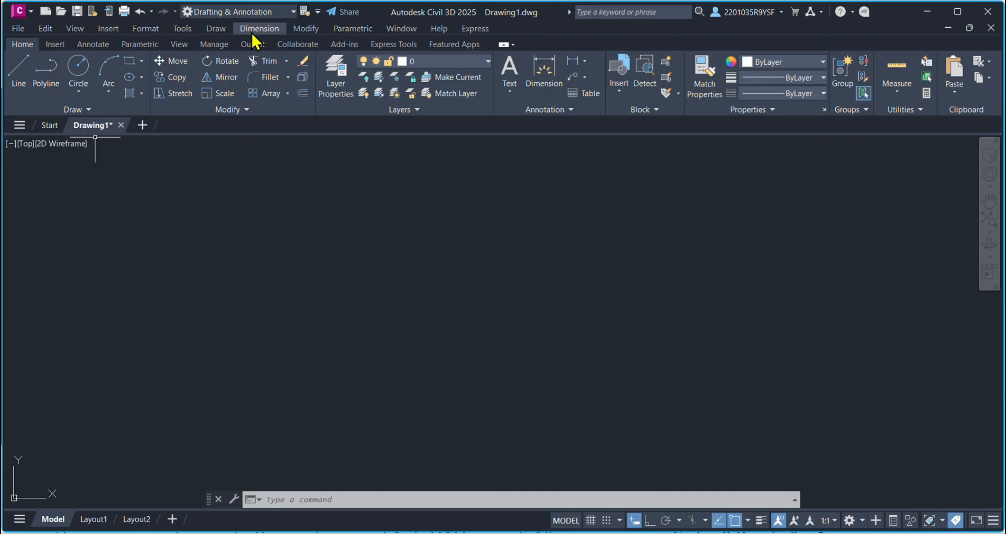
Step: Display the AutoCAD Draw toolbar
left_click(187, 30)
mouse_move(194, 58)
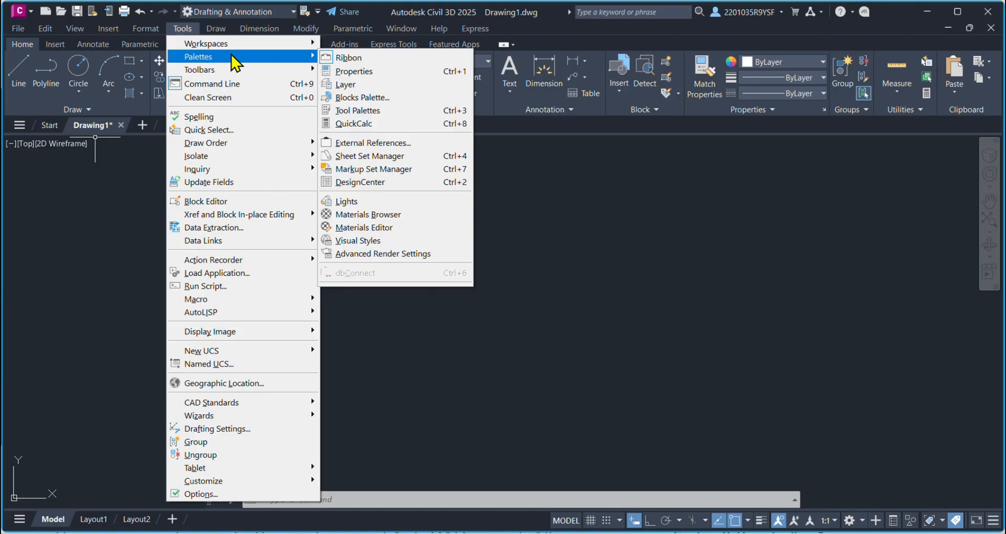
mouse_move(225, 70)
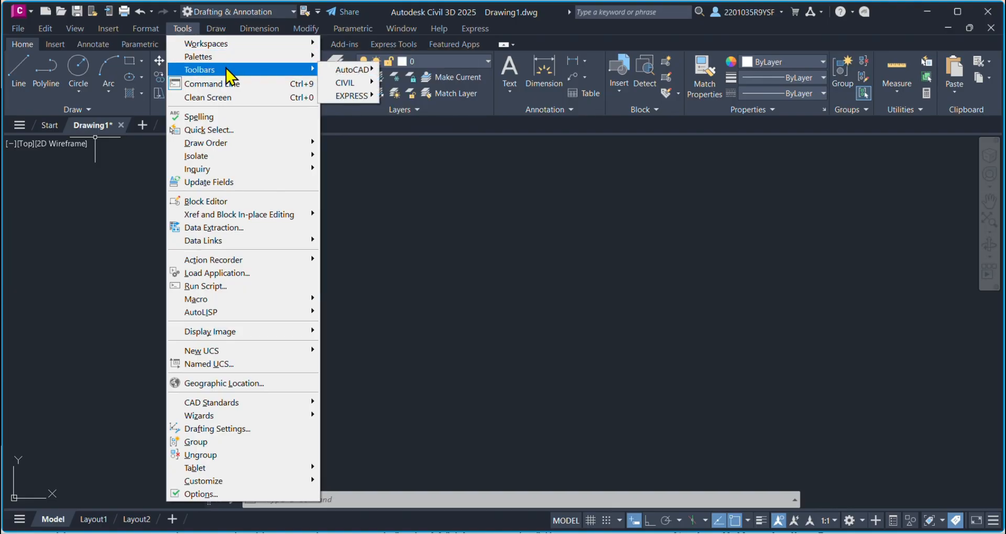
mouse_move(344, 75)
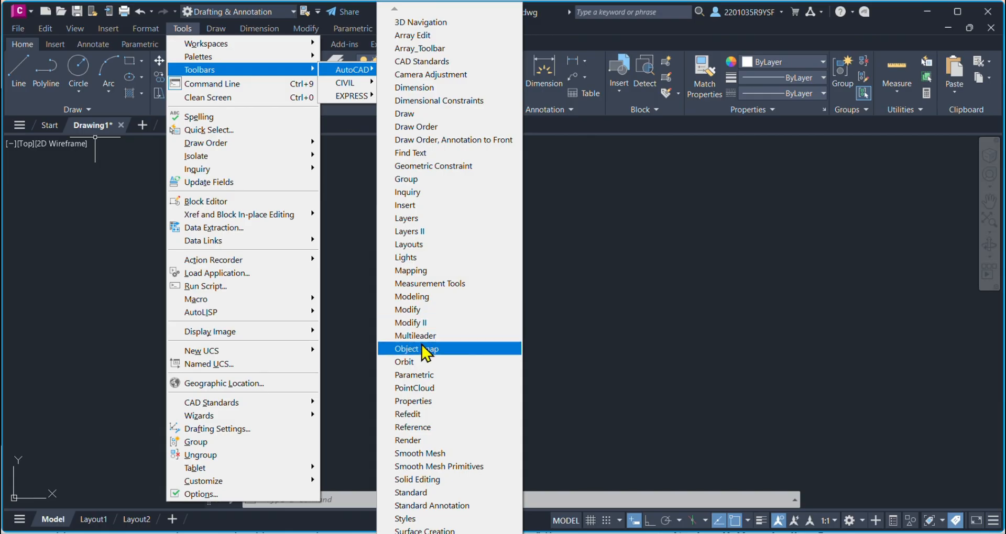
left_click(414, 114)
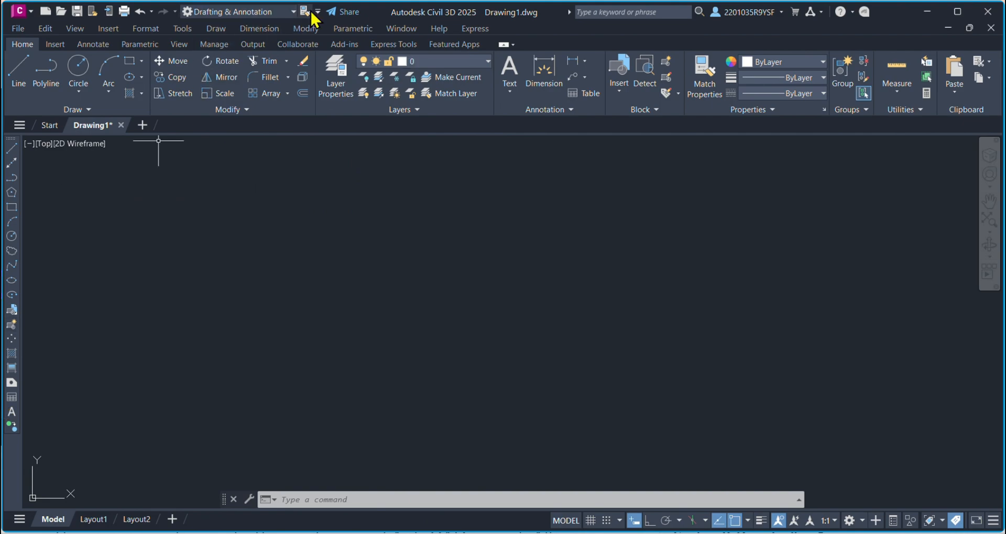
Step: Display the AutoCAD Layers and Layers II toolbars
left_click(185, 29)
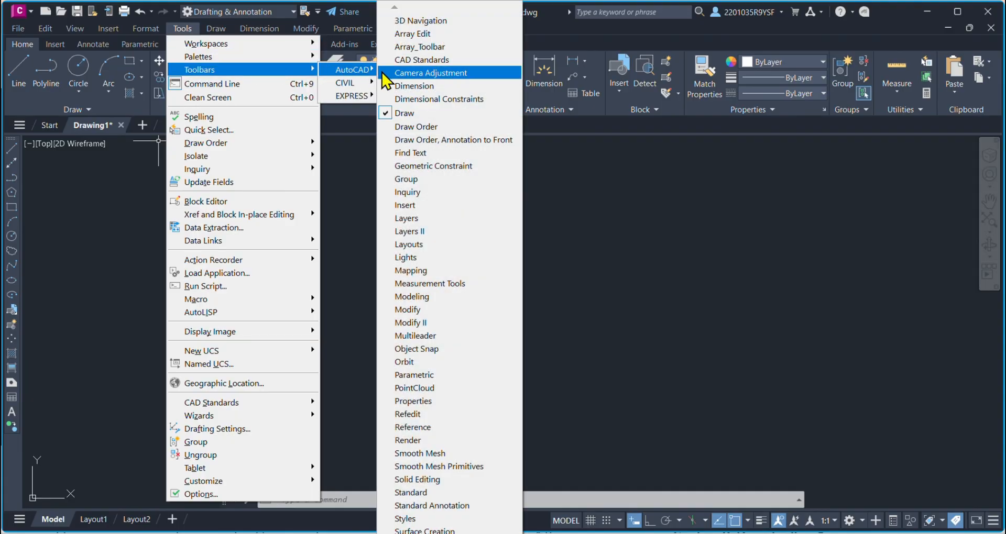
left_click(409, 217)
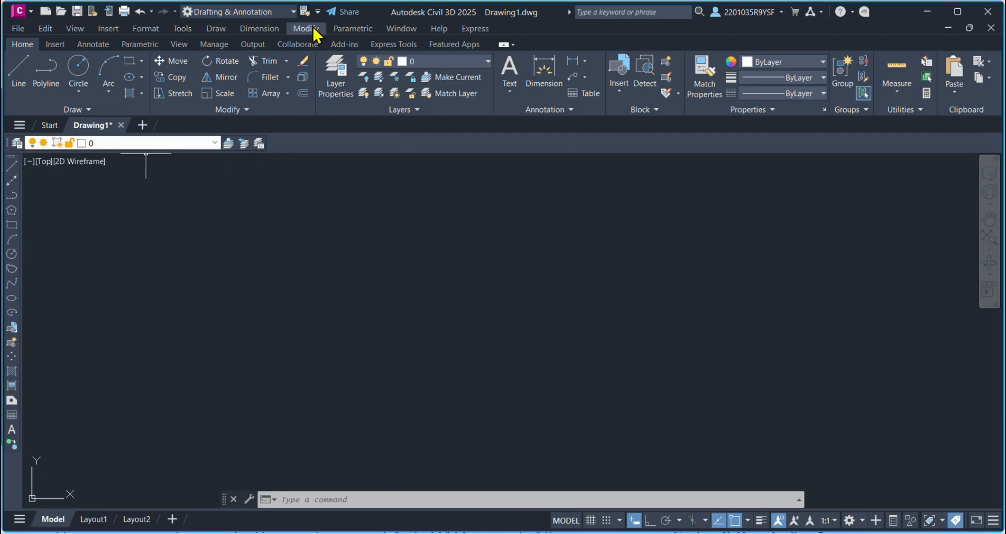
left_click(181, 28)
mouse_move(201, 73)
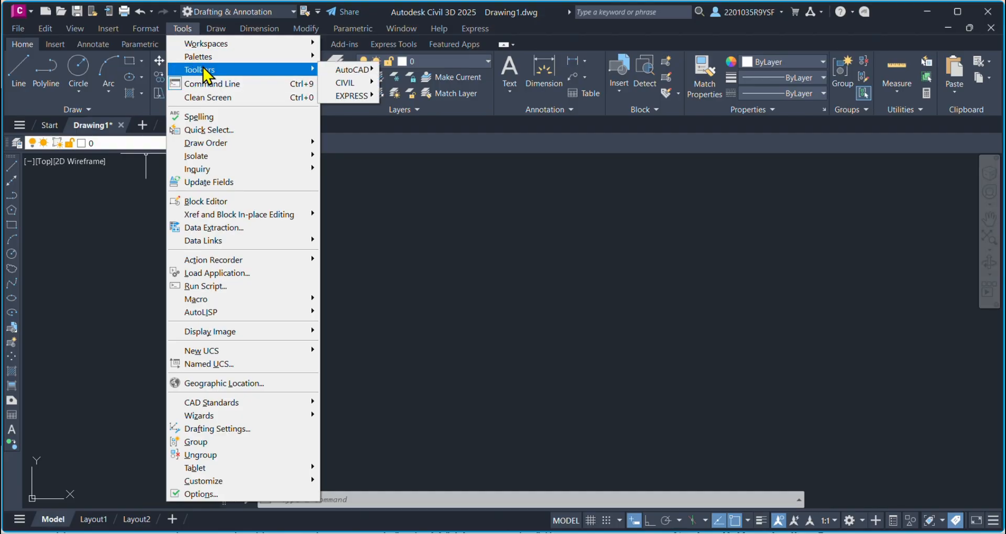
mouse_move(346, 78)
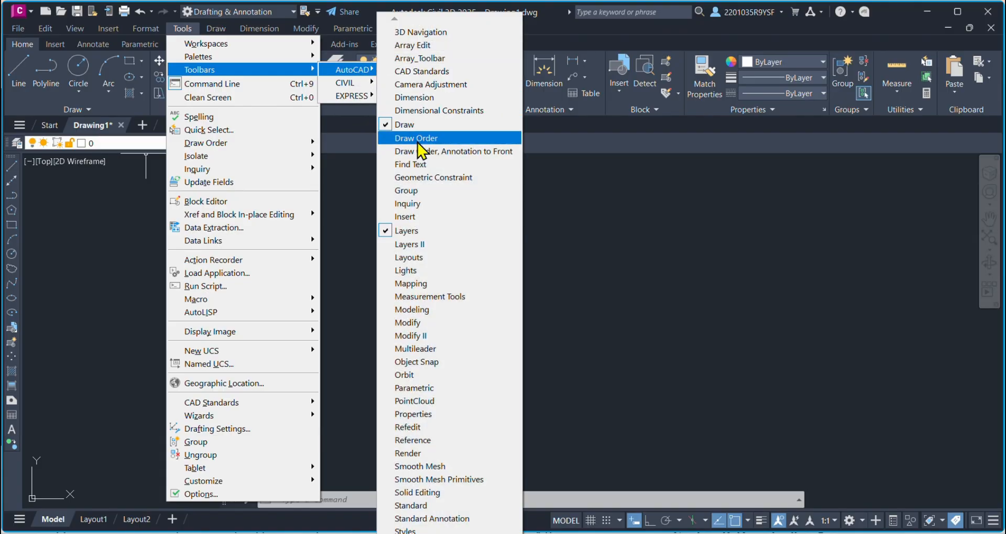
left_click(417, 244)
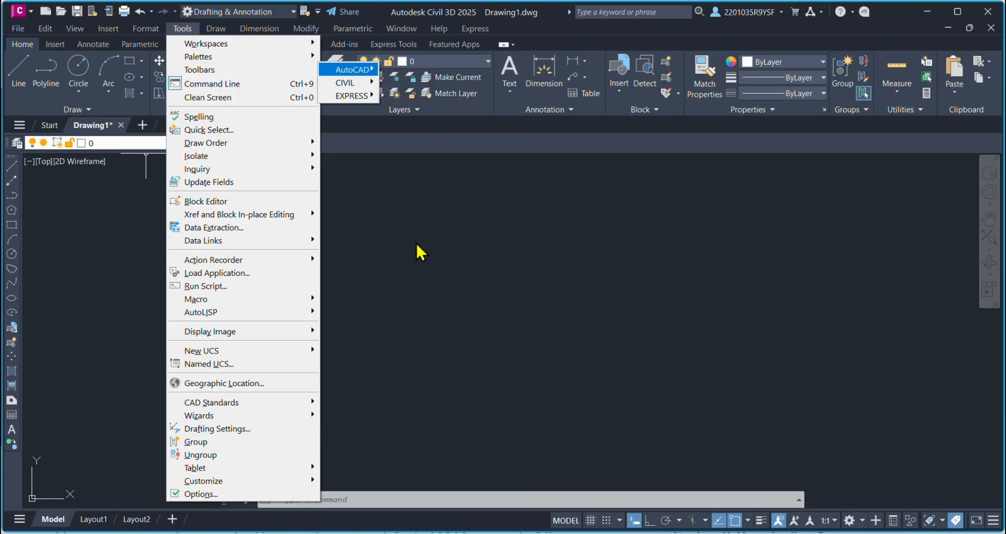
left_click_drag(167, 179, 361, 150)
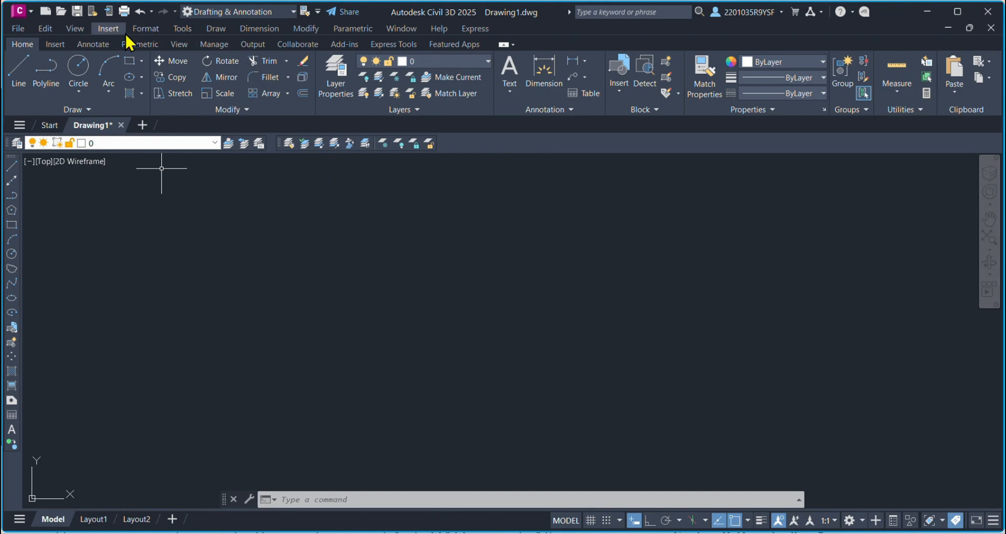
Step: Display the AutoCAD Draw Order and Modify toolbars
left_click(180, 30)
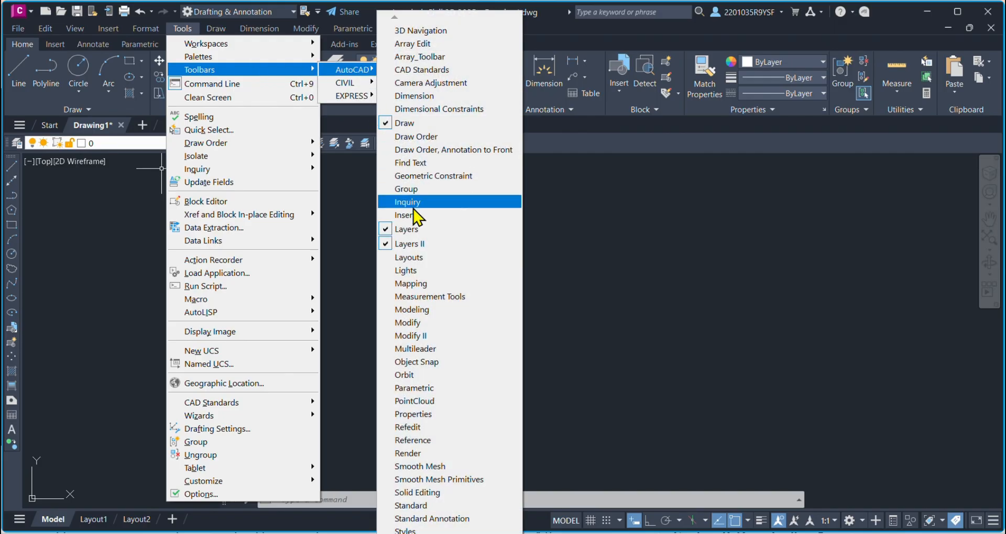
key("Escape")
key("Escape")
key("Escape")
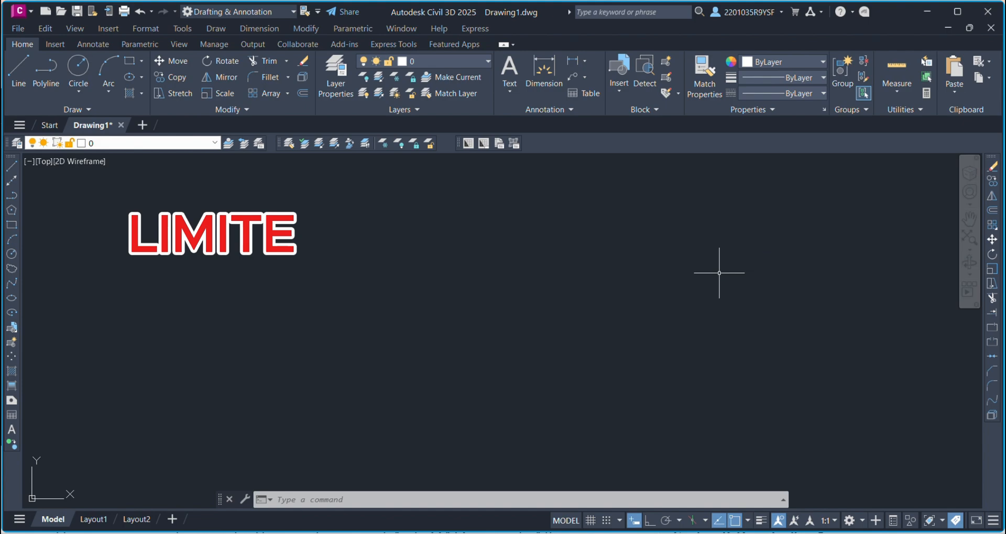
Step: Set the model space limits with the lower-left corner at 0,0 and the upper-right corner at 5000,5000
type("l")
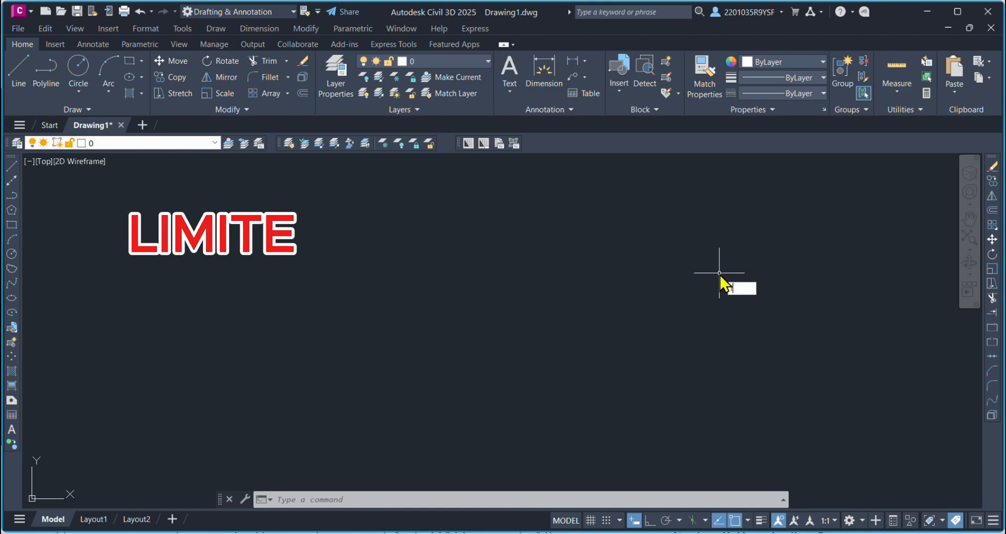
type("im")
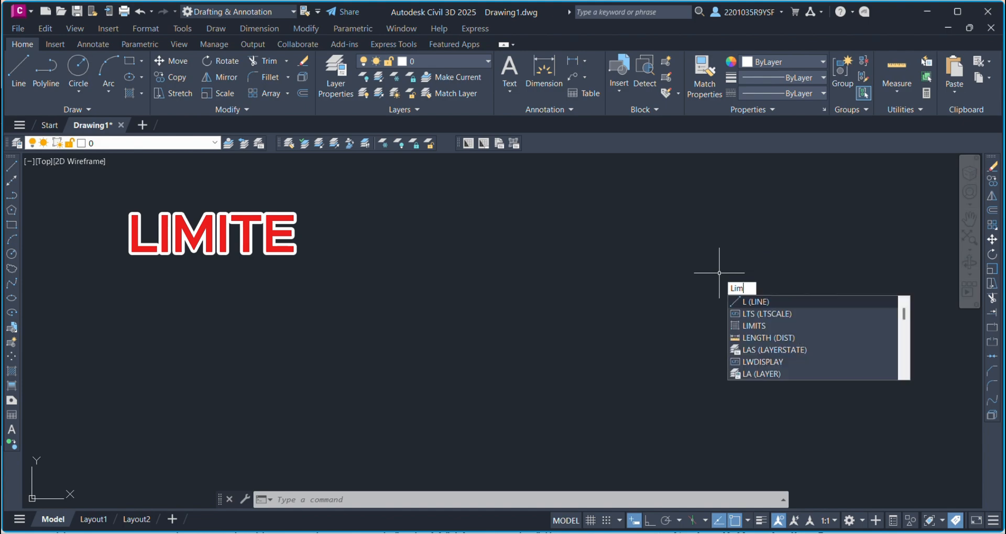
type("its")
key("Return")
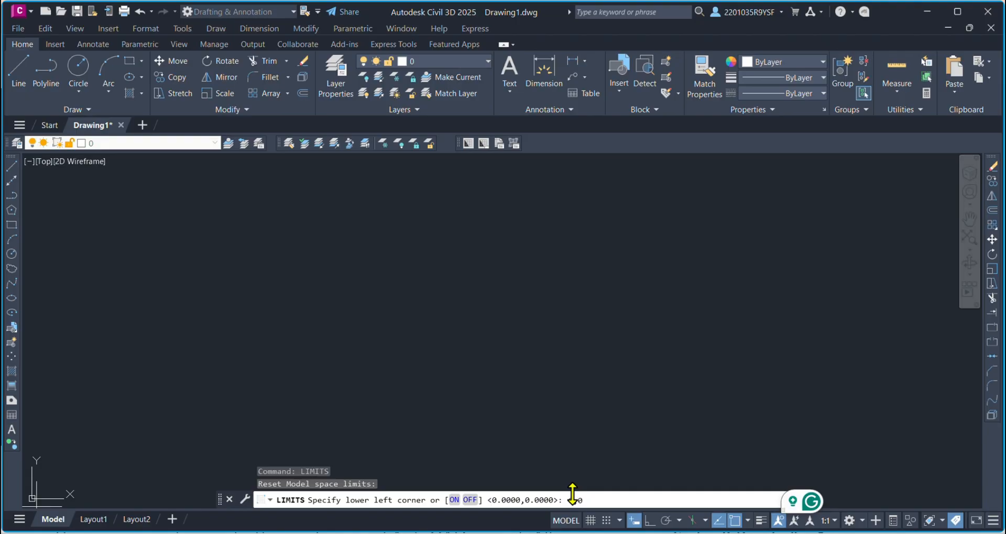
key("Return")
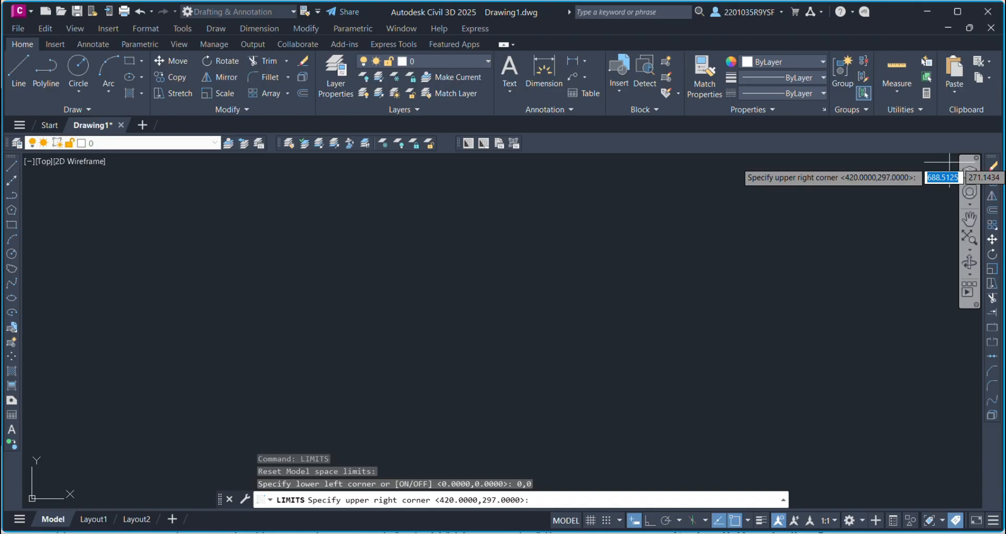
type("5000")
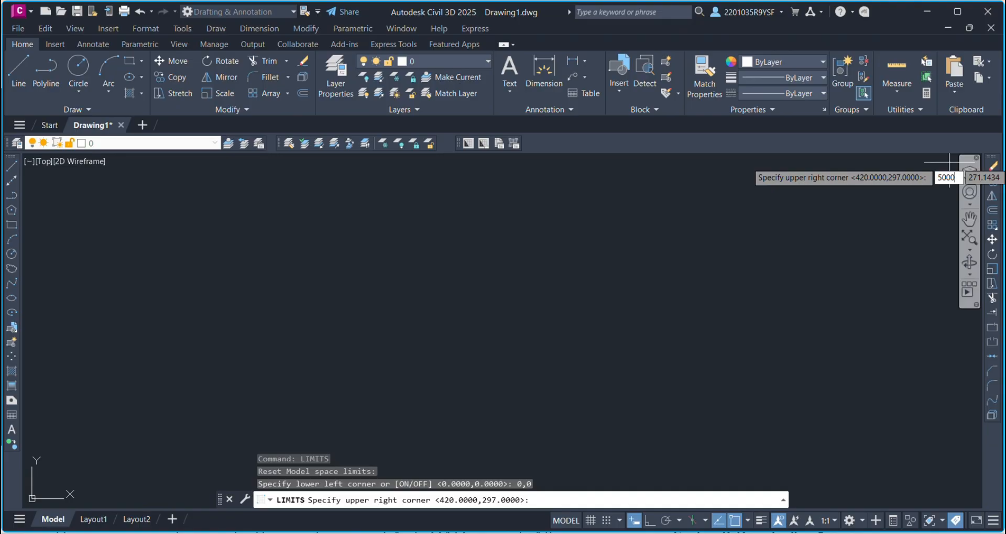
key("Tab")
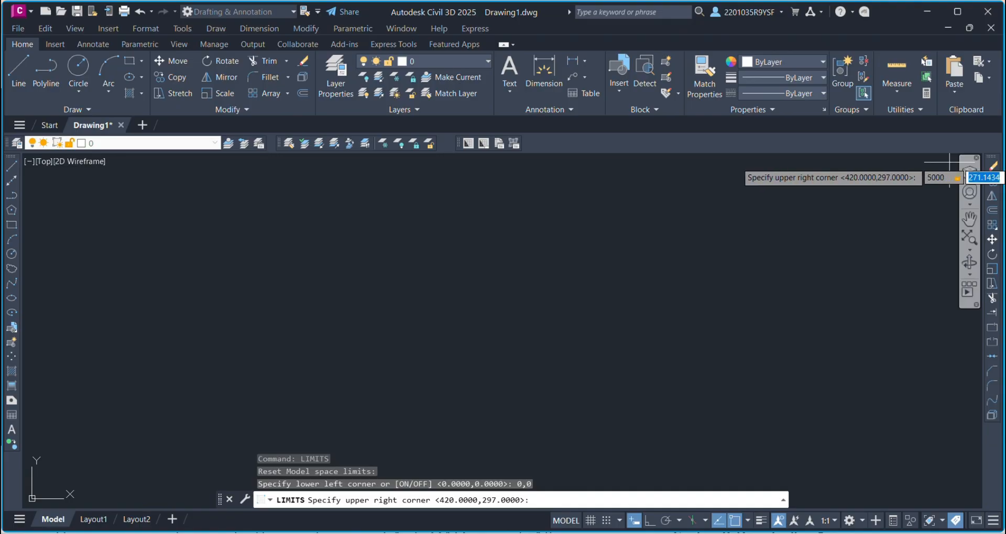
type("5000")
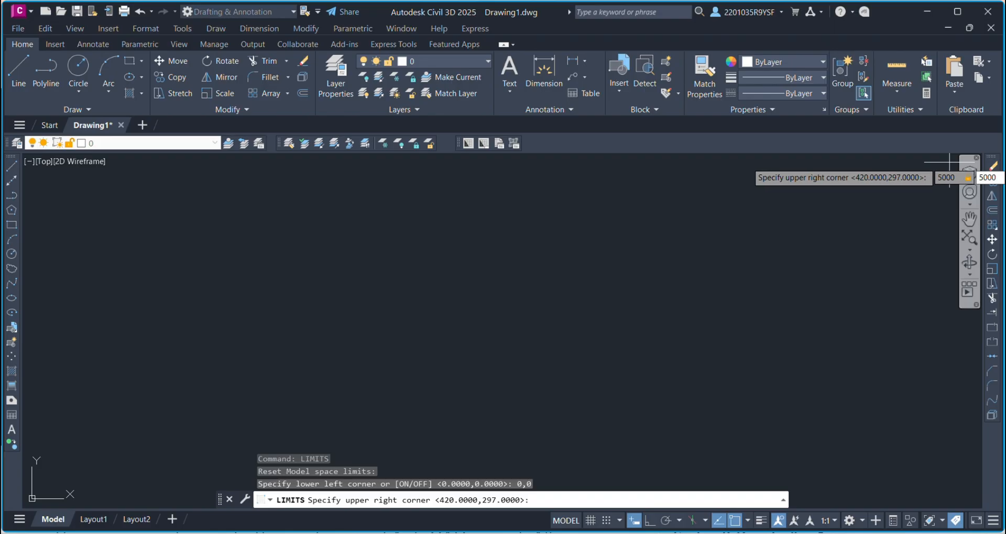
key("Return")
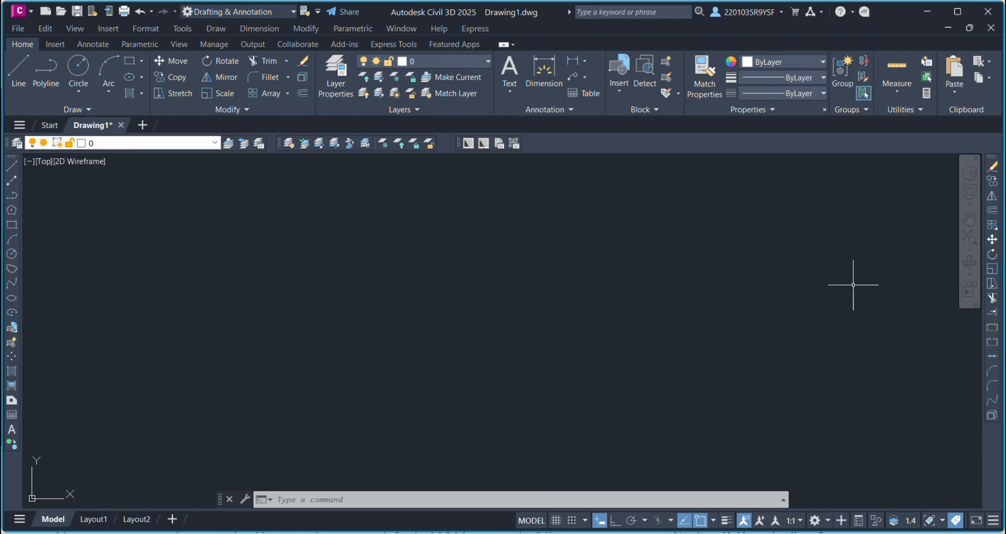
Step: Zoom the drawing to All so the view covers the full drawing limits
type("z")
key("Return")
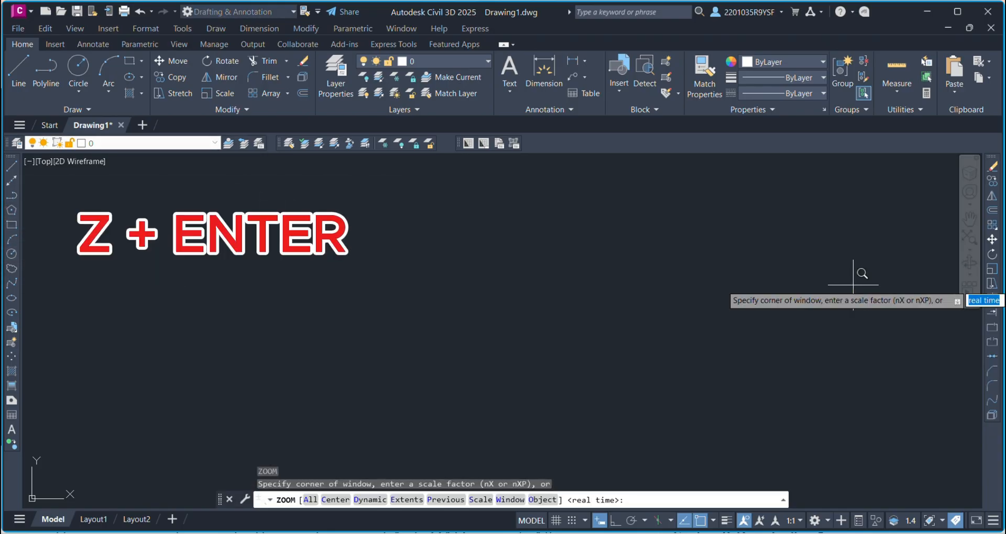
type("a")
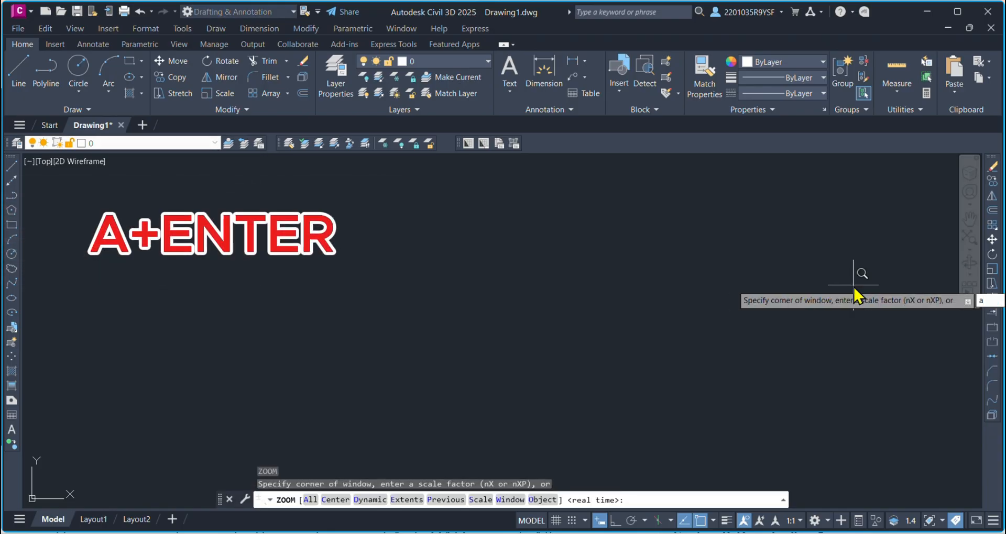
key("Return")
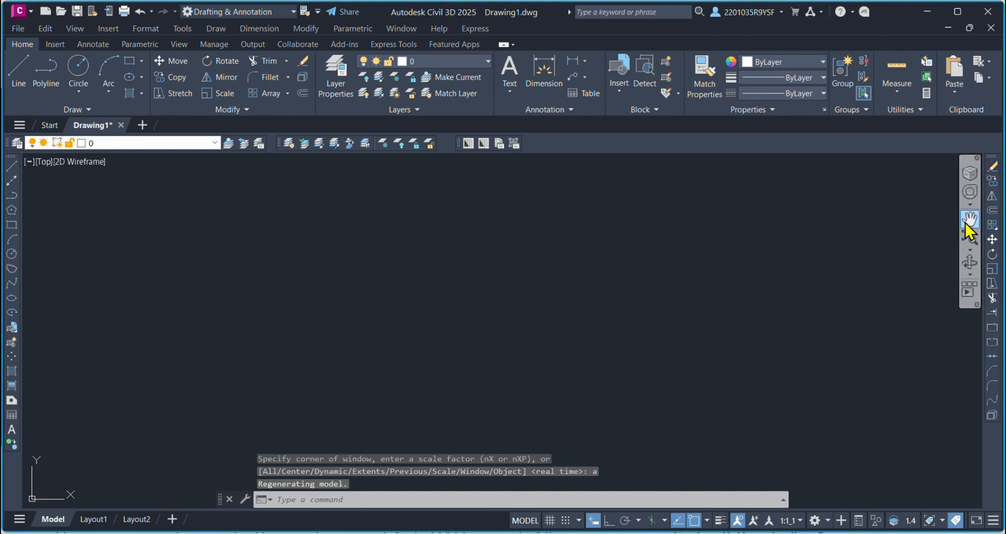
left_click(969, 252)
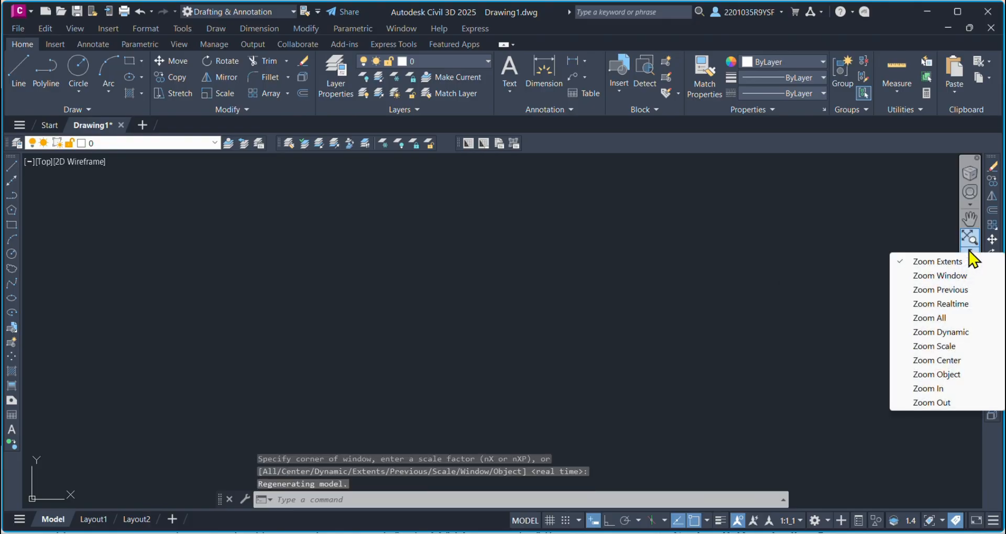
left_click(942, 317)
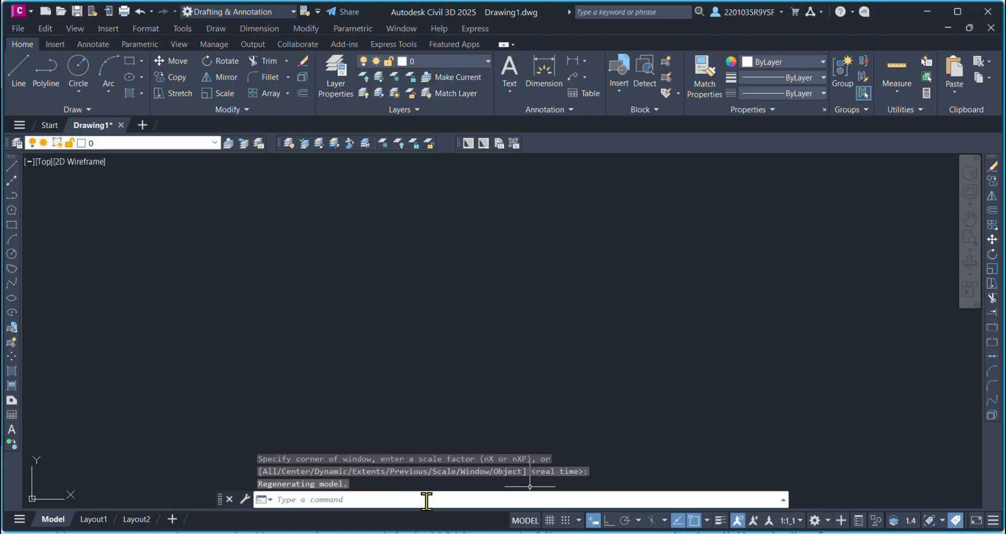
Step: Draw a 5000 by 5000 rectangle with its first corner at 0,0
left_click(12, 229)
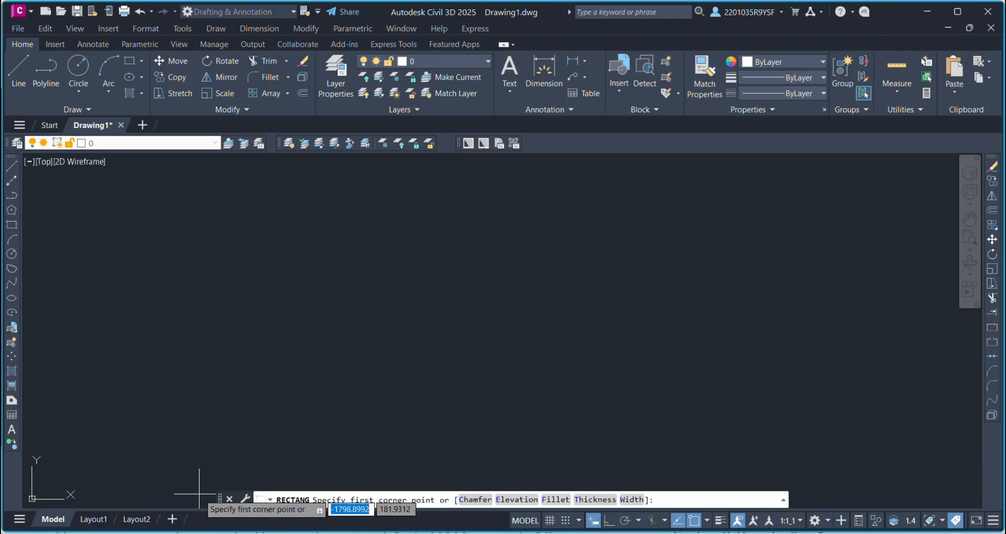
type("0,0")
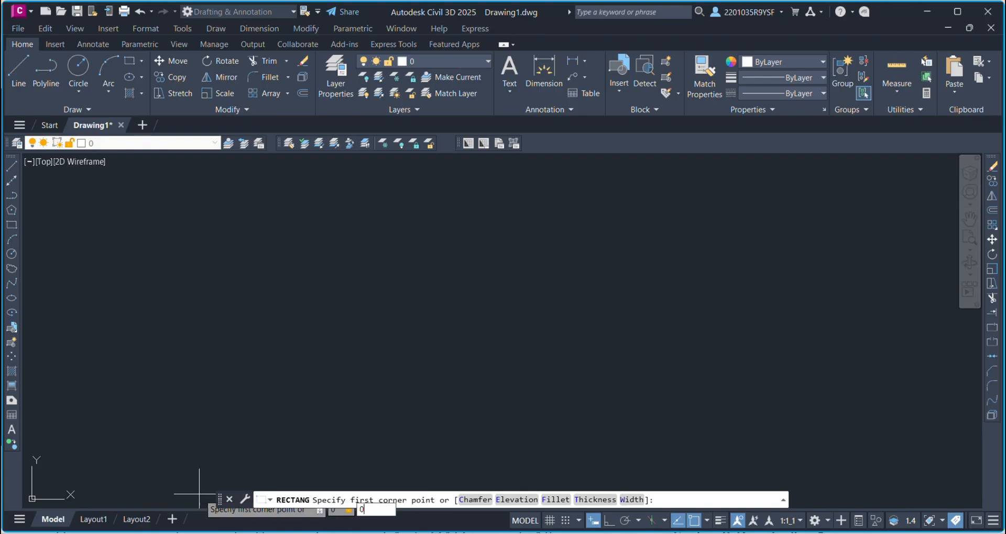
key("Return")
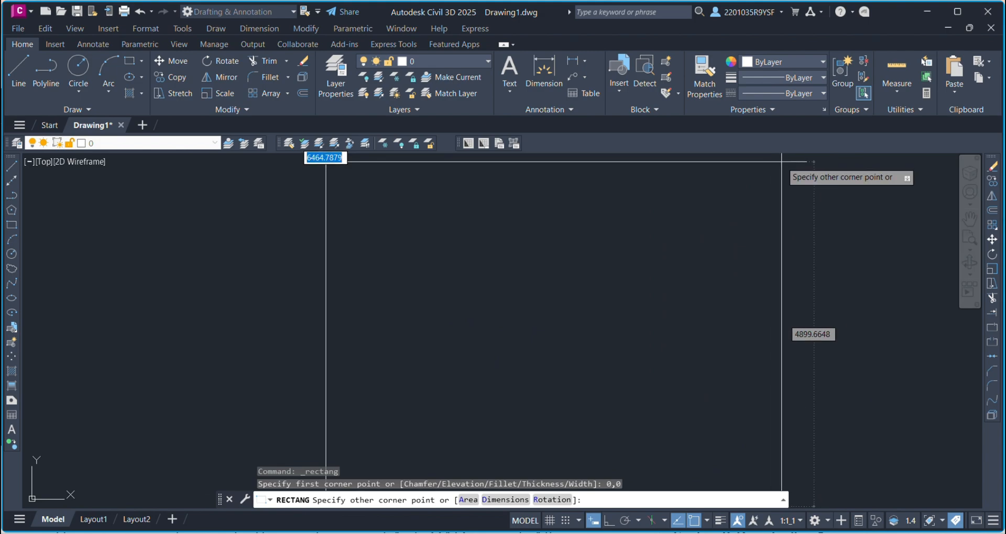
type("5000")
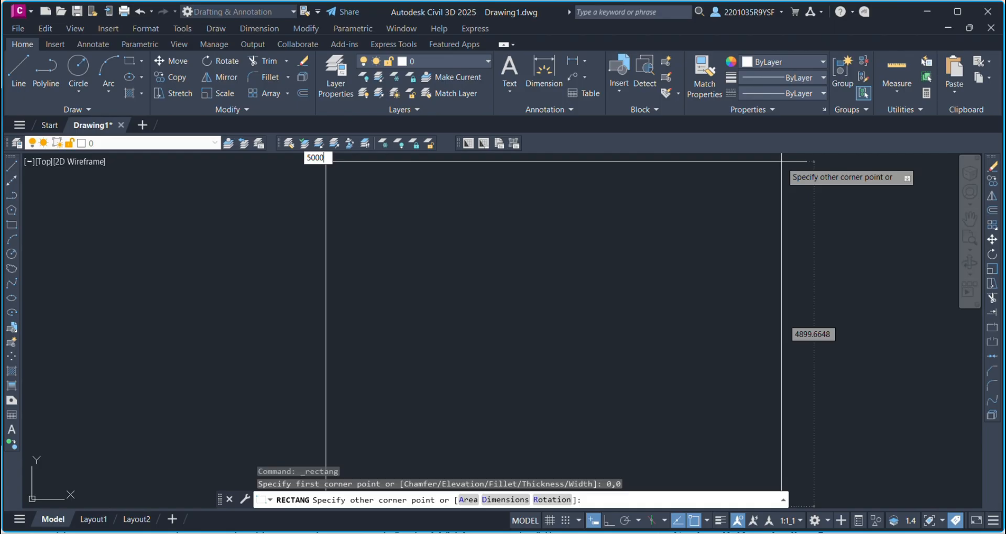
key("Tab")
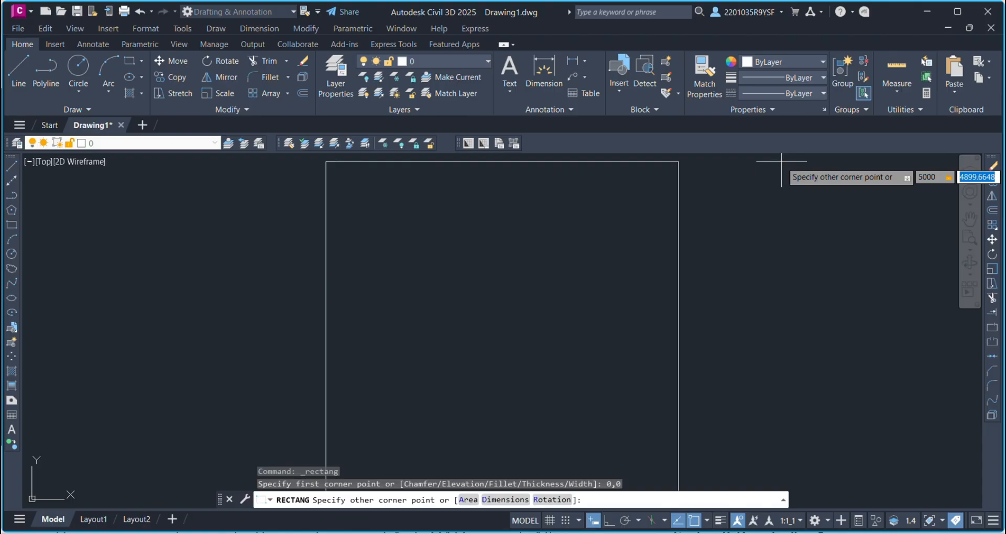
type("500")
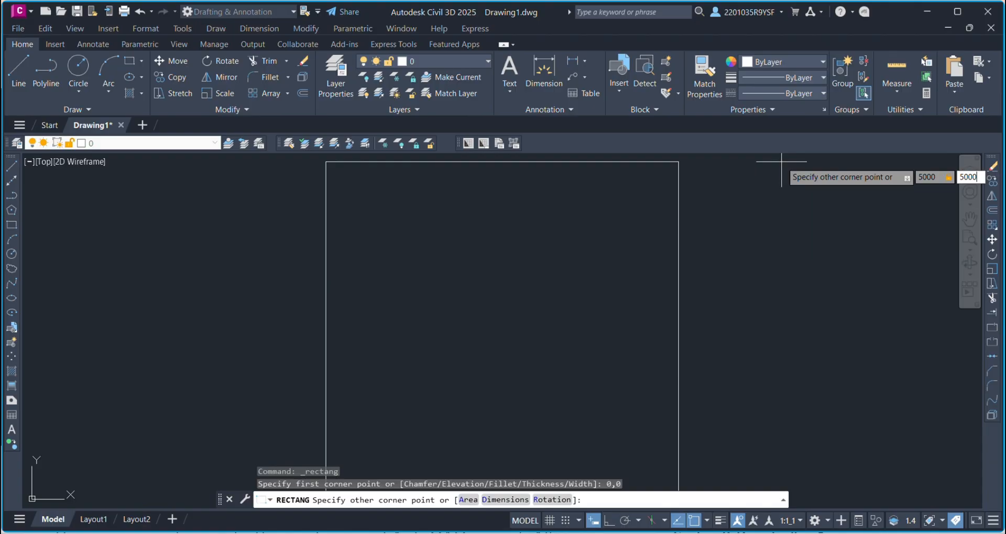
type("0")
key("Return")
scroll(517, 321, "down", 4)
scroll(513, 335, "up", 4)
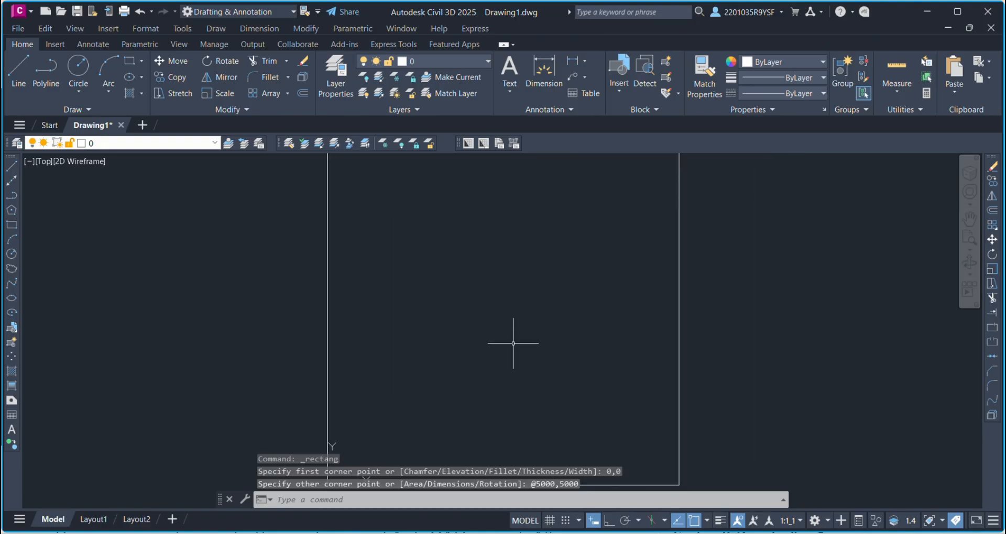
scroll(513, 344, "up", 1)
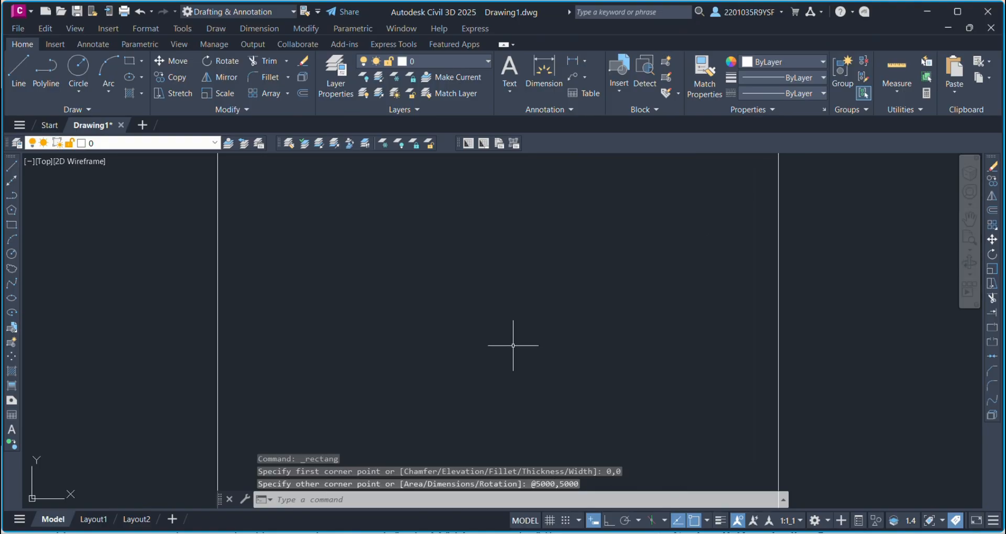
left_click(969, 243)
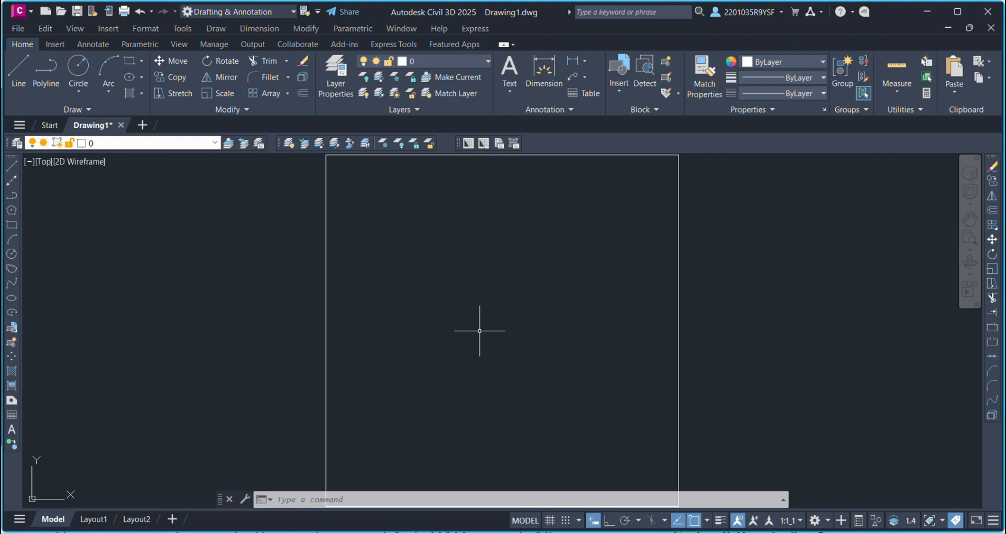
Step: Configure the drawing units to decimal lengths with 0.00 precision, decimal-degree angles, and meters as the insertion scale
type("UN")
key("Return")
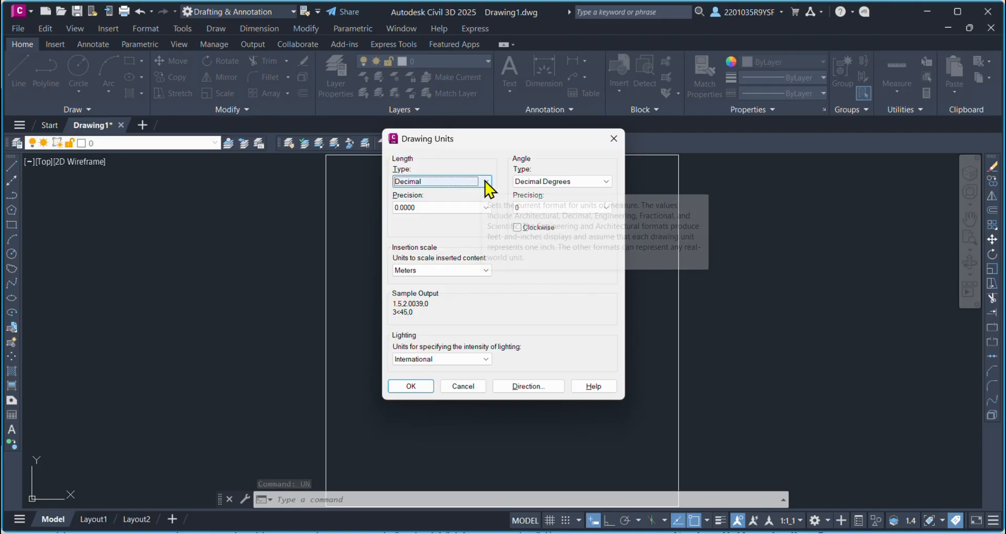
left_click(445, 181)
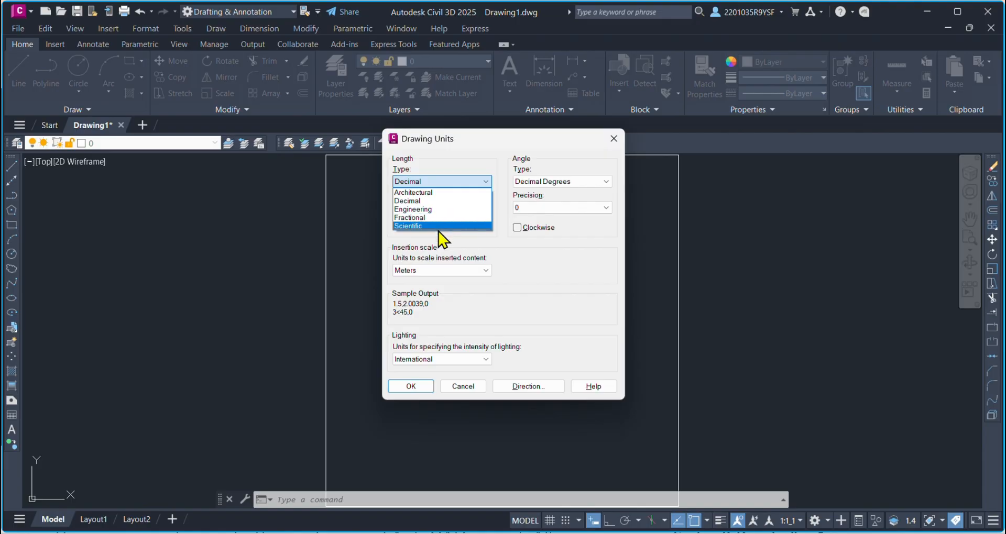
left_click(453, 202)
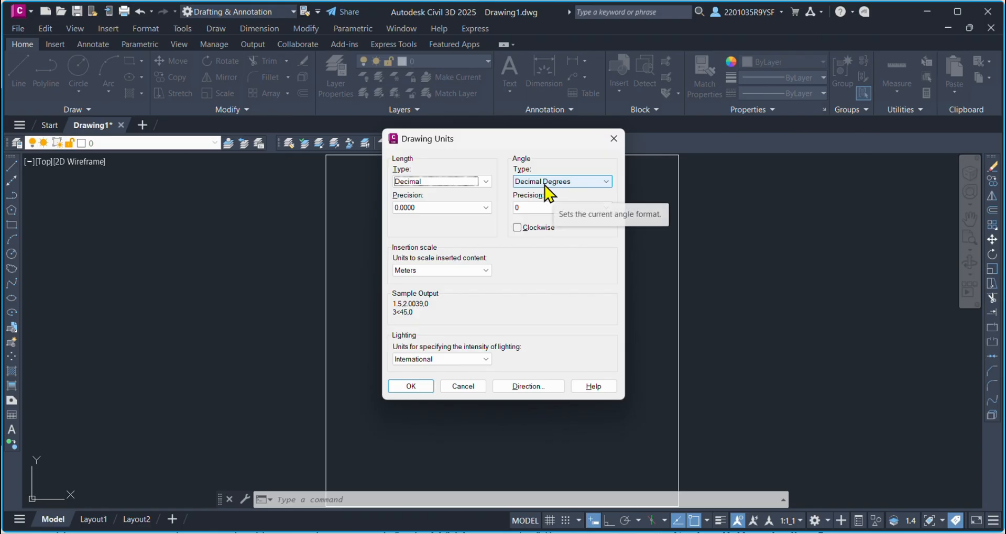
left_click(603, 183)
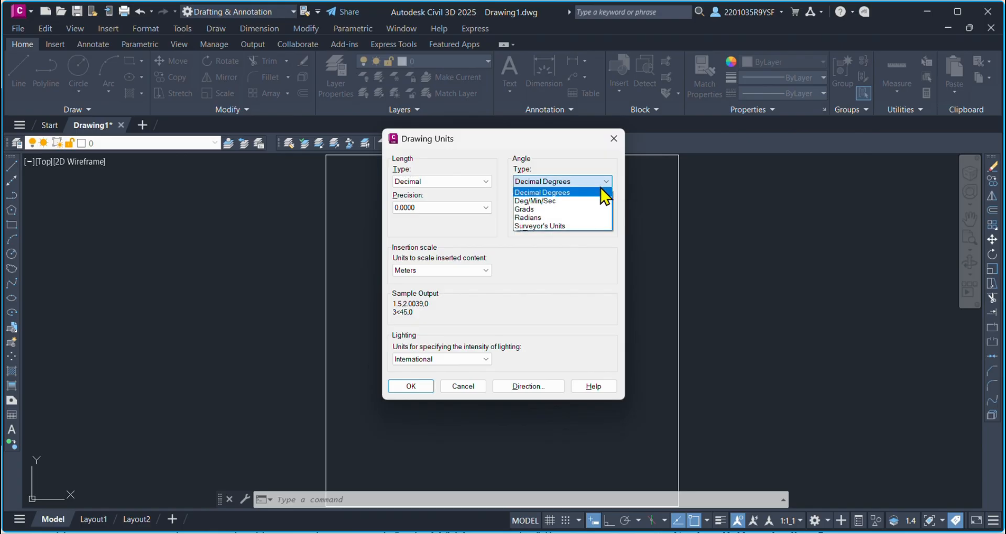
left_click(602, 192)
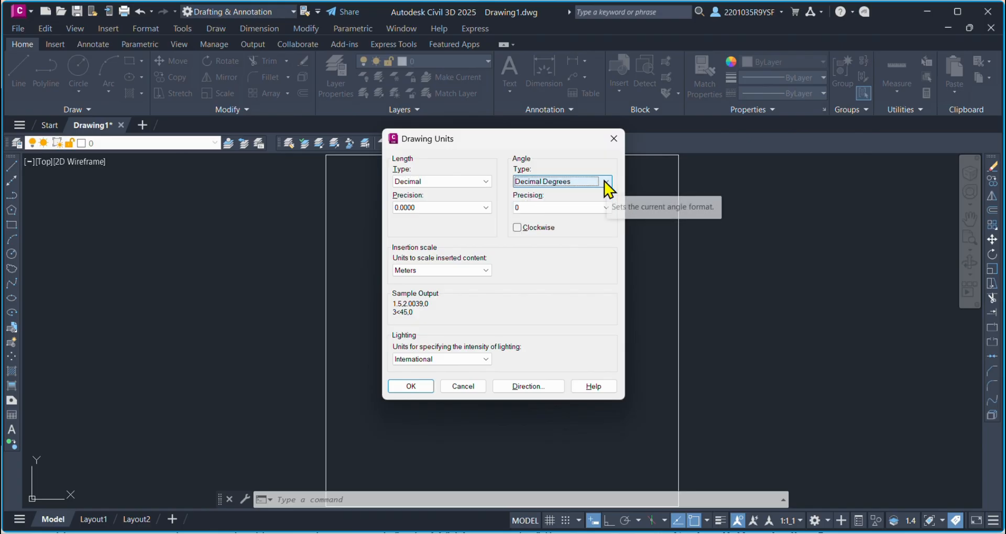
left_click(467, 208)
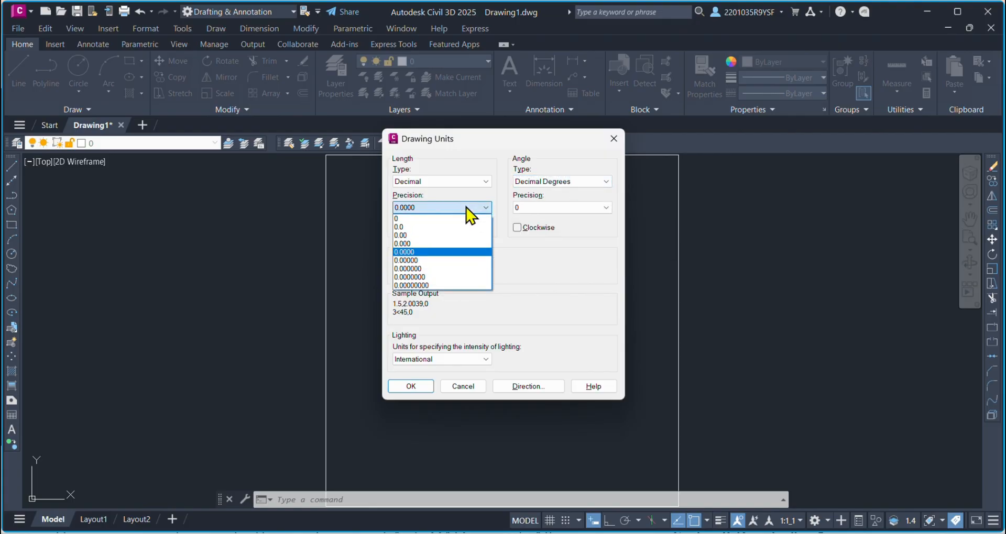
left_click(461, 236)
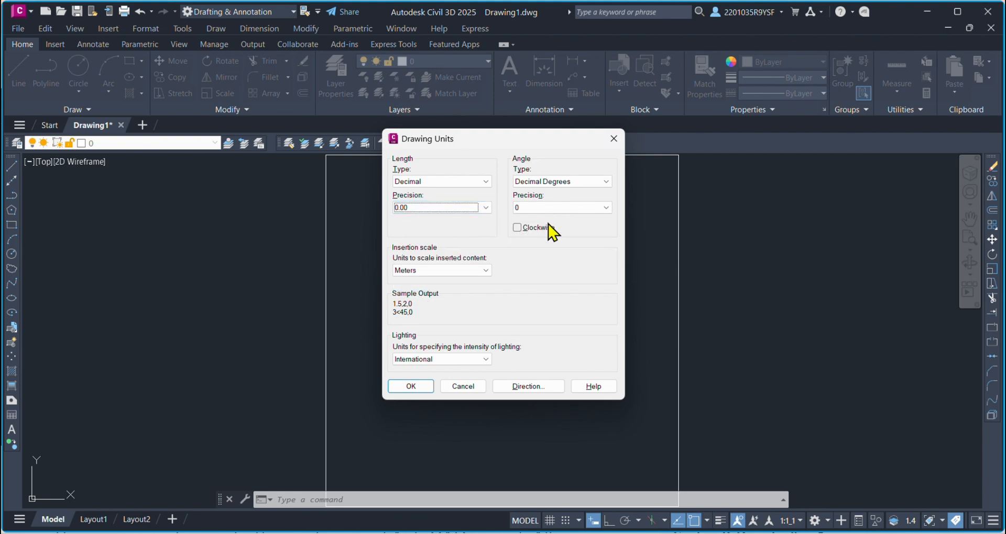
left_click(460, 271)
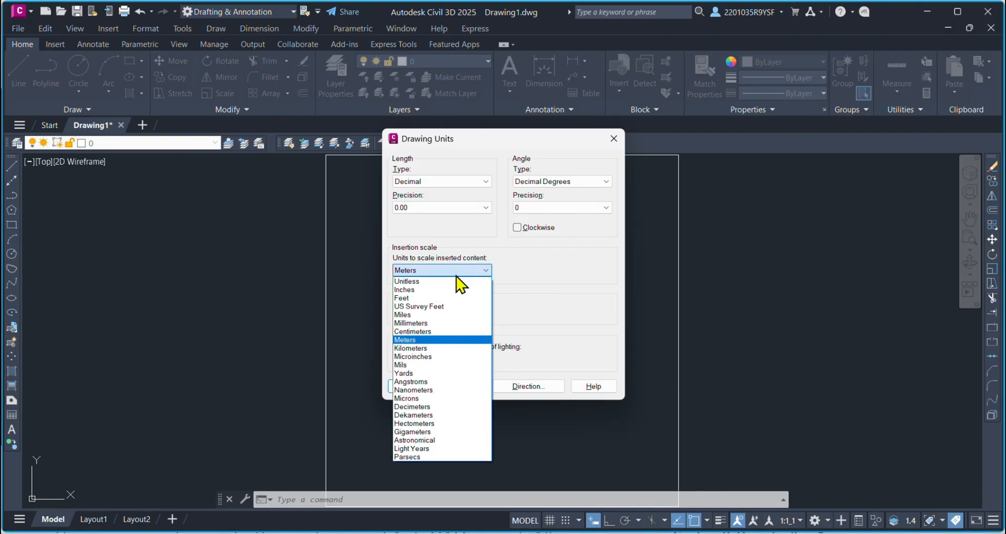
left_click(438, 338)
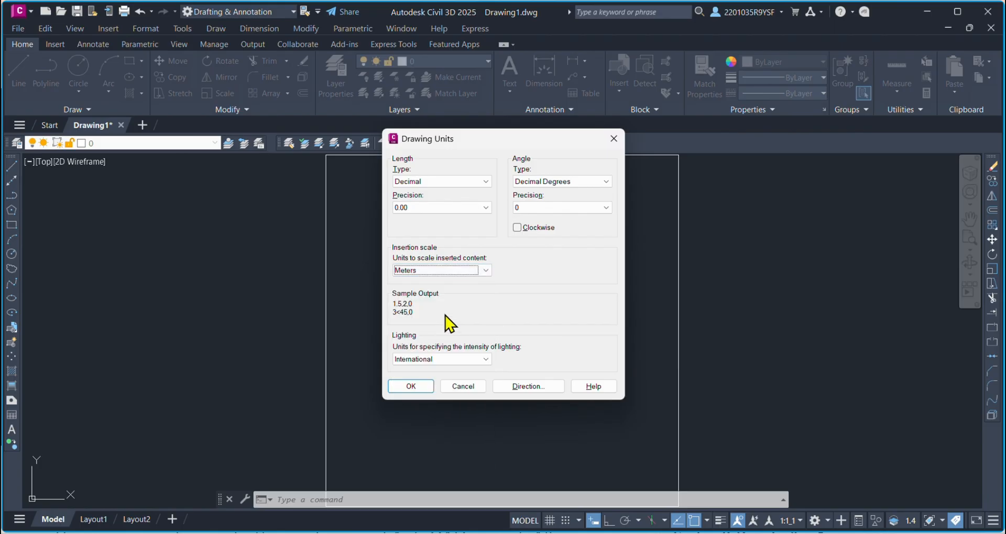
left_click(412, 385)
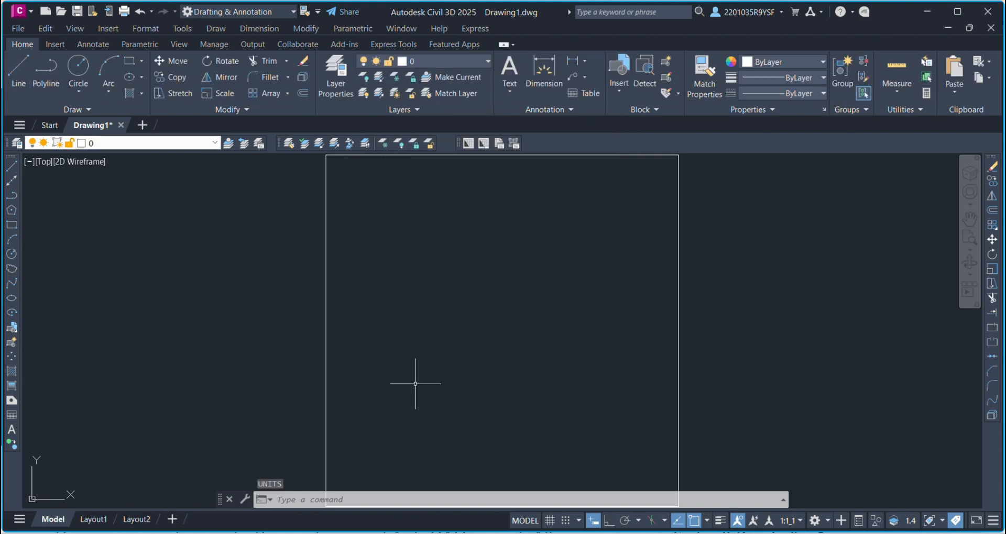
type("d")
key("Return")
left_click(678, 160)
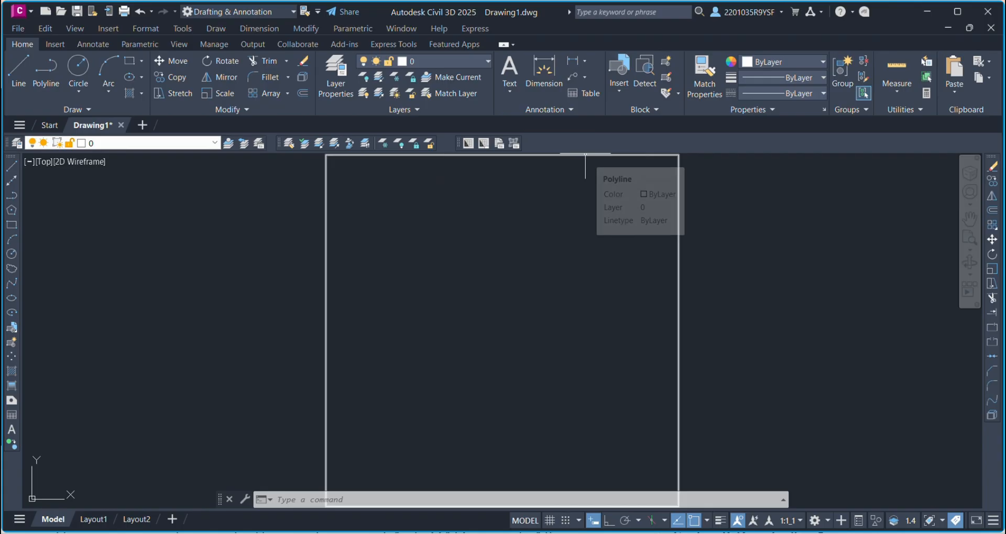
Step: Create a new dimension style named D2 based on D1 and review its fit, primary unit and alternate unit settings
type("D")
key("Return")
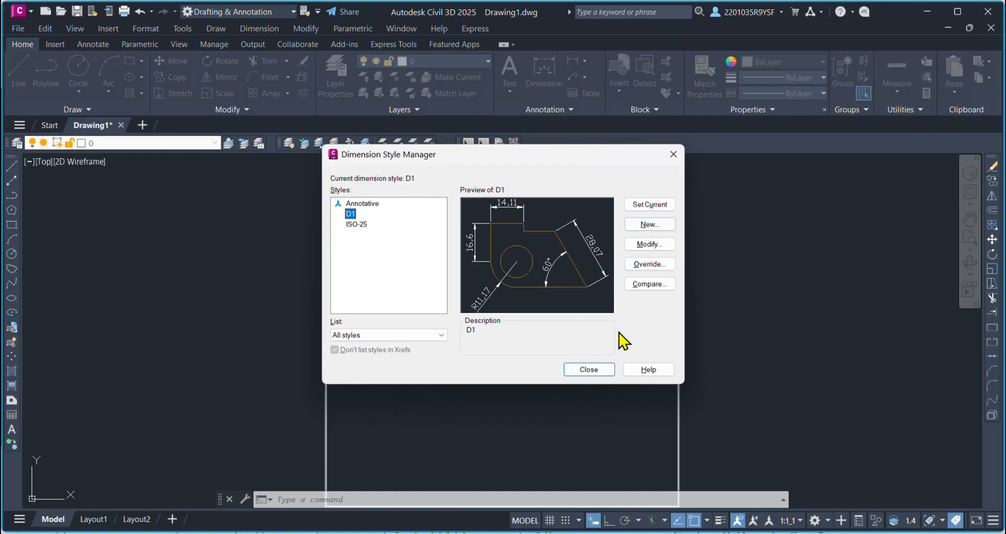
left_click(647, 225)
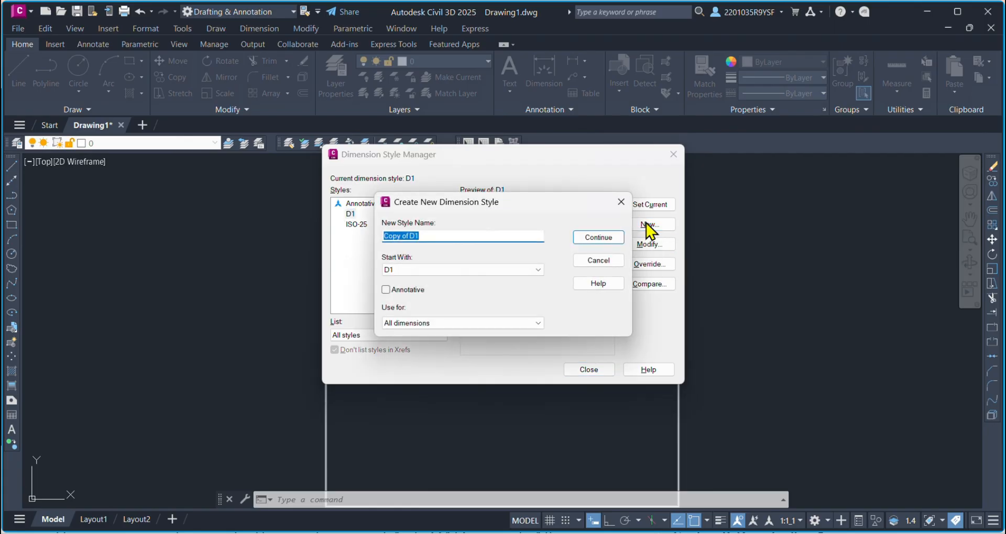
type("D2")
key("Return")
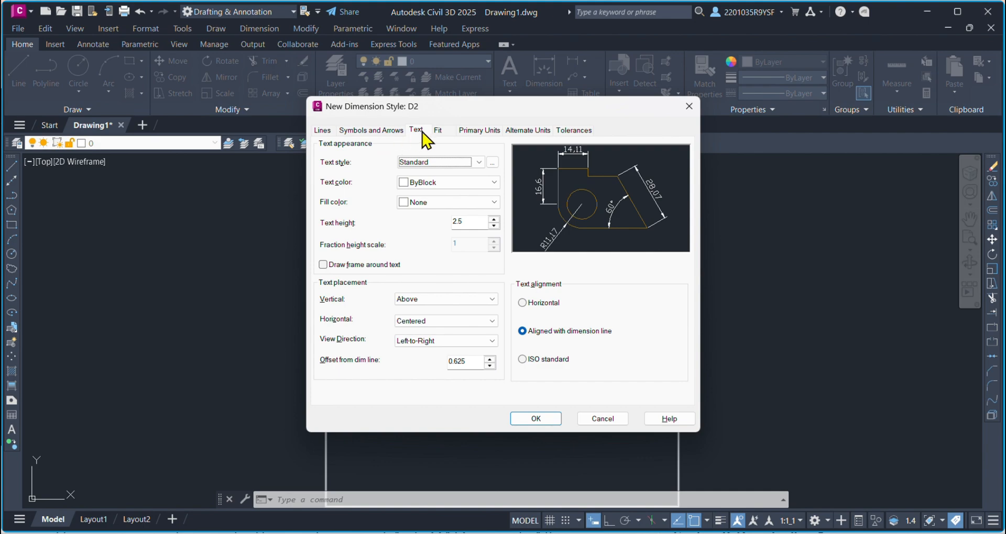
left_click(446, 134)
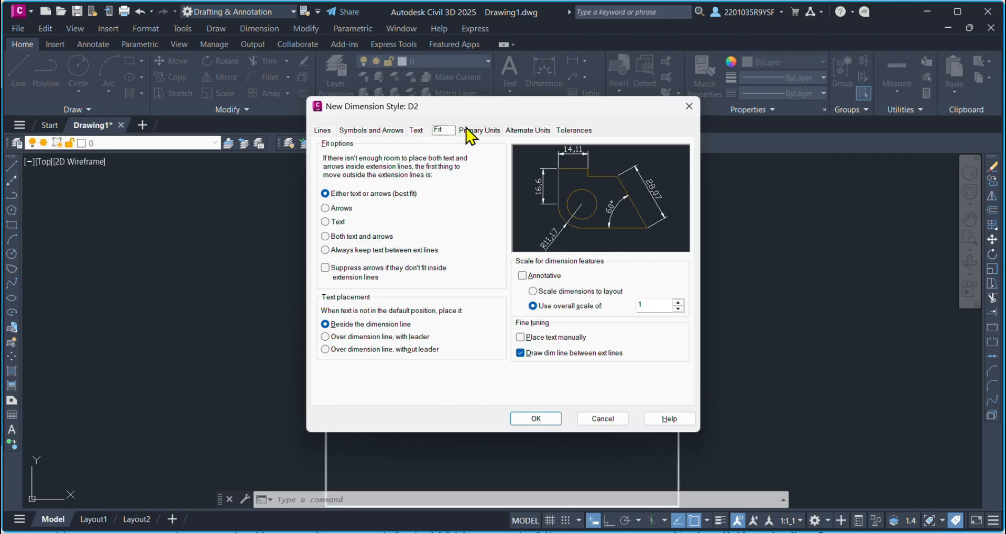
left_click(482, 130)
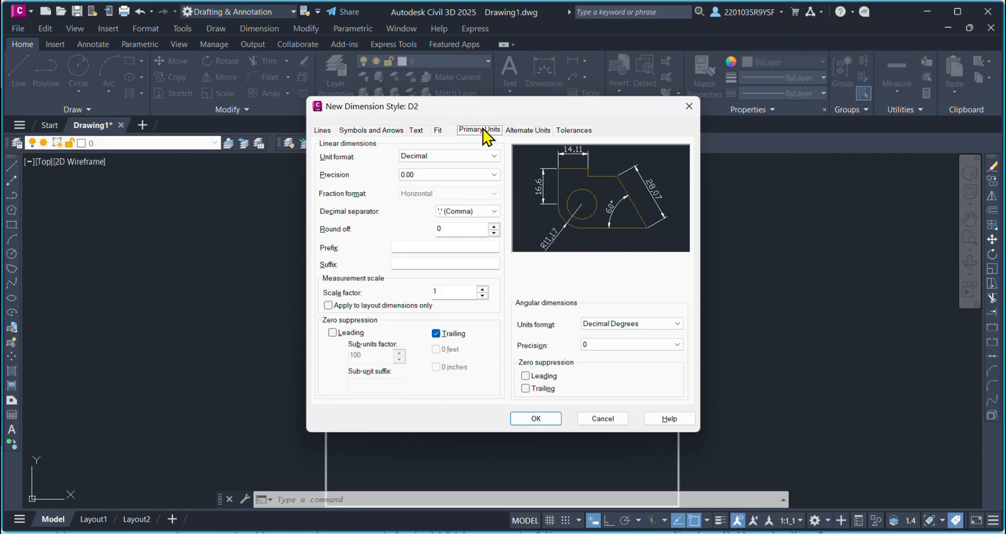
left_click(522, 132)
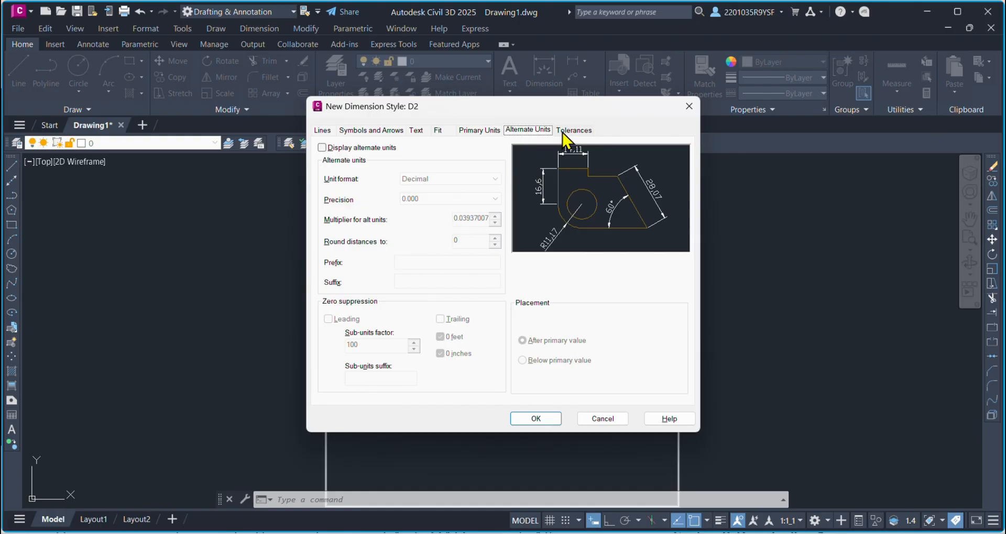
Step: Change the font of the Standard text style used by dimension style D2 to Arial and make that text style current
left_click(421, 133)
left_click(497, 161)
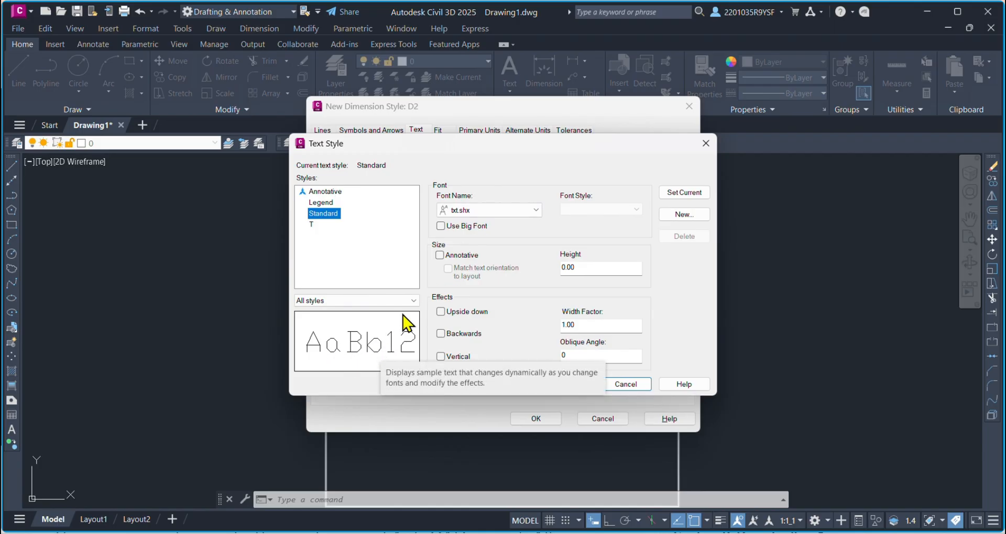
left_click(507, 211)
type("arent")
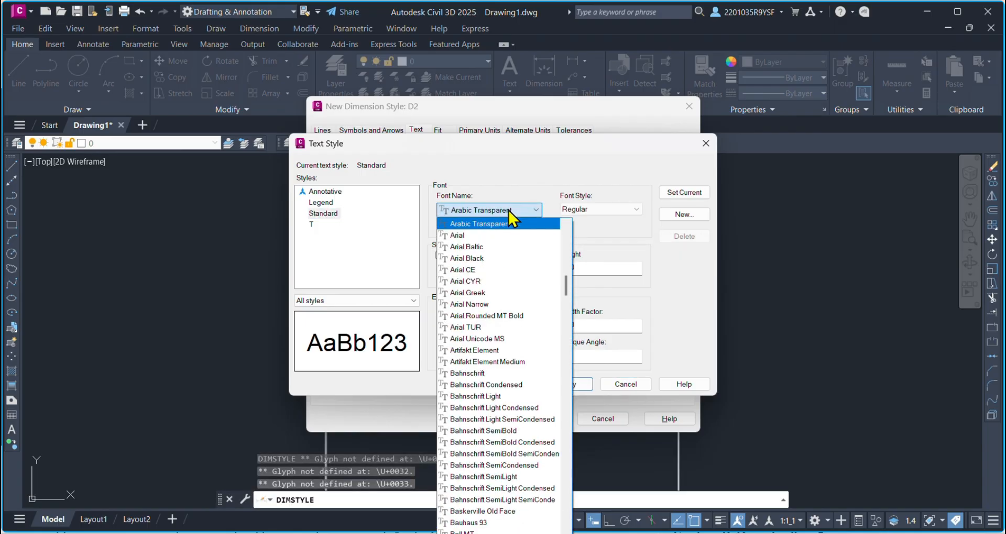
left_click(506, 234)
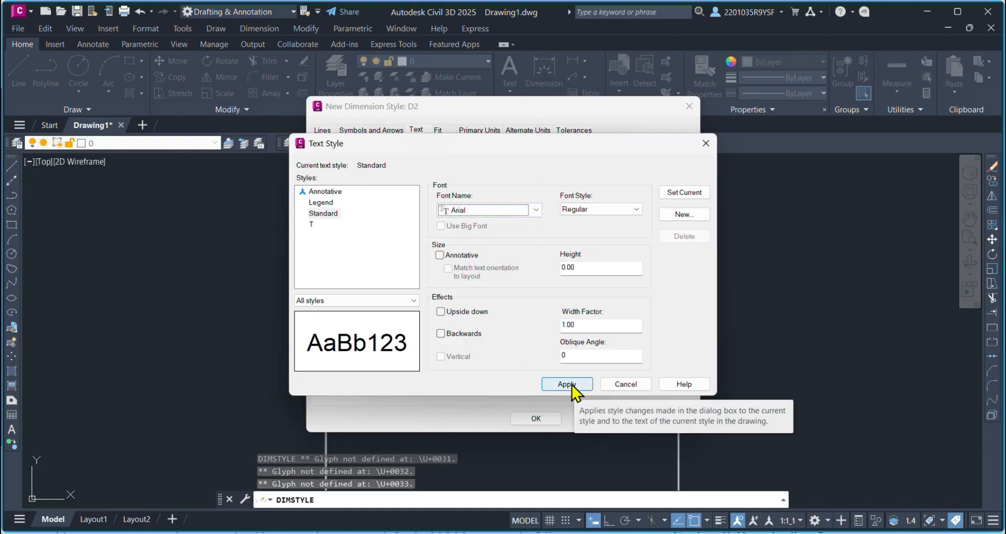
left_click(685, 193)
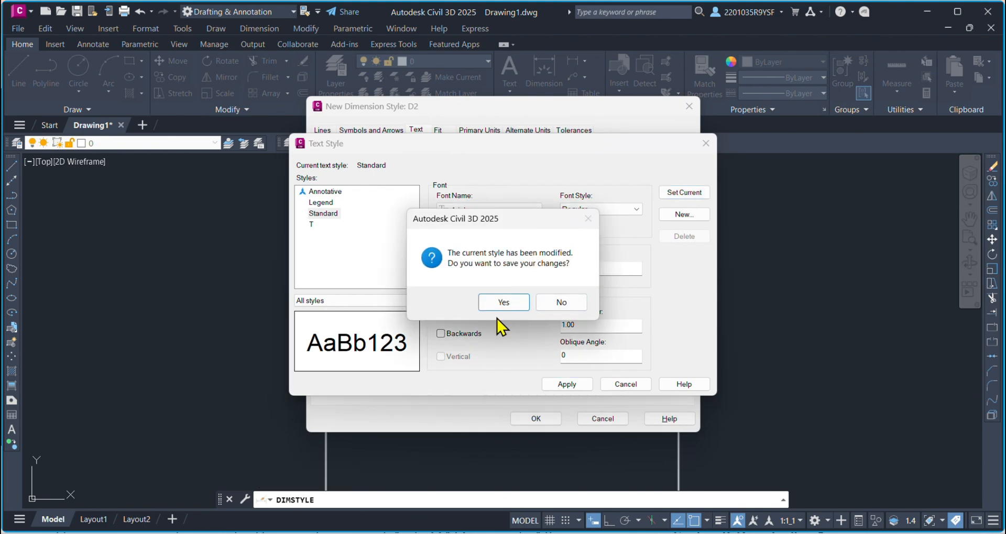
left_click(503, 302)
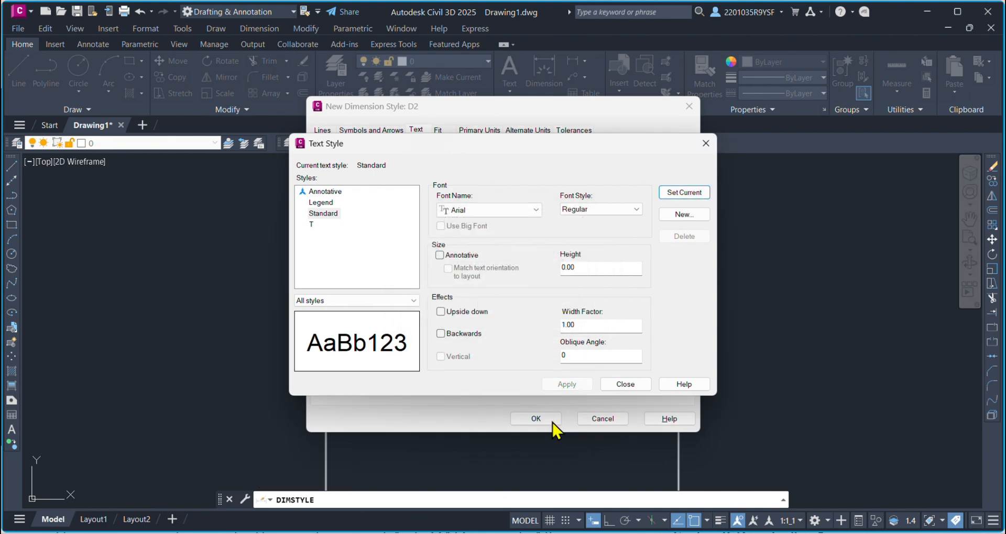
left_click(615, 384)
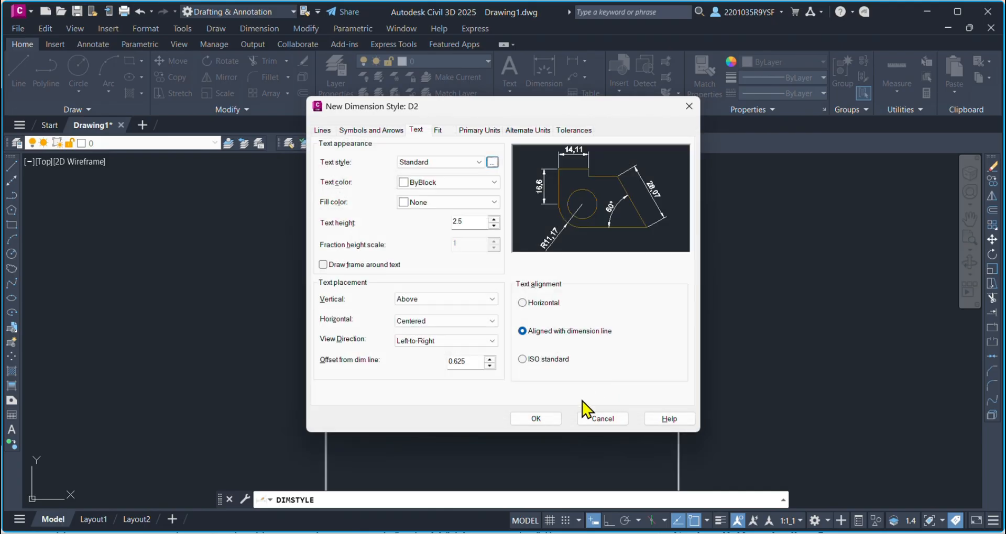
Step: Save the D2 dimension style and show the current annotation styles for text, dimensions, leaders and tables
left_click(535, 418)
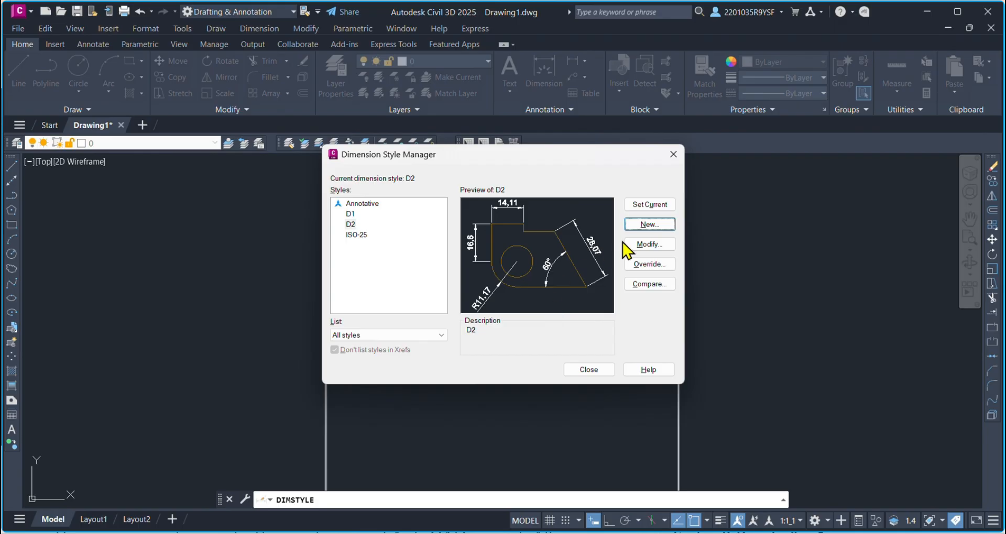
left_click(600, 371)
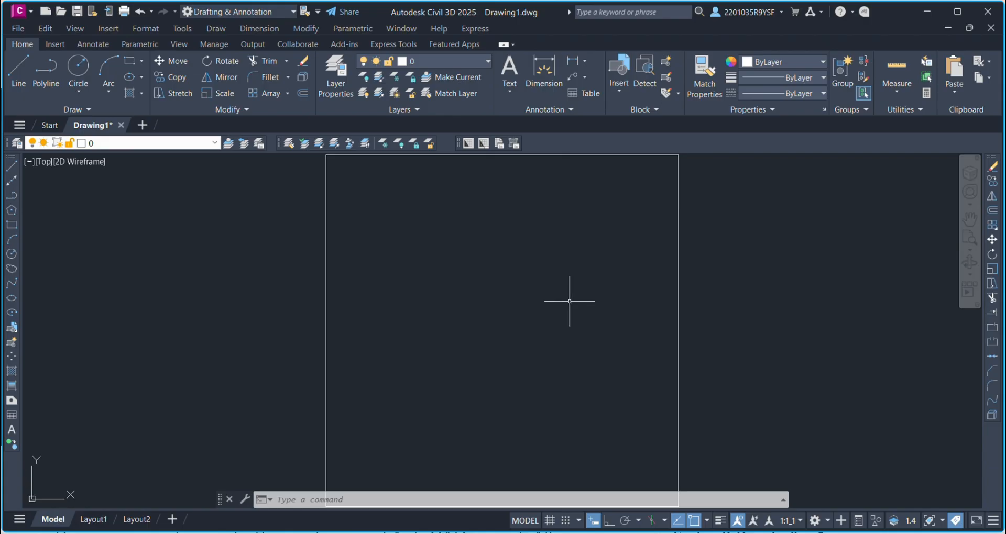
left_click(566, 109)
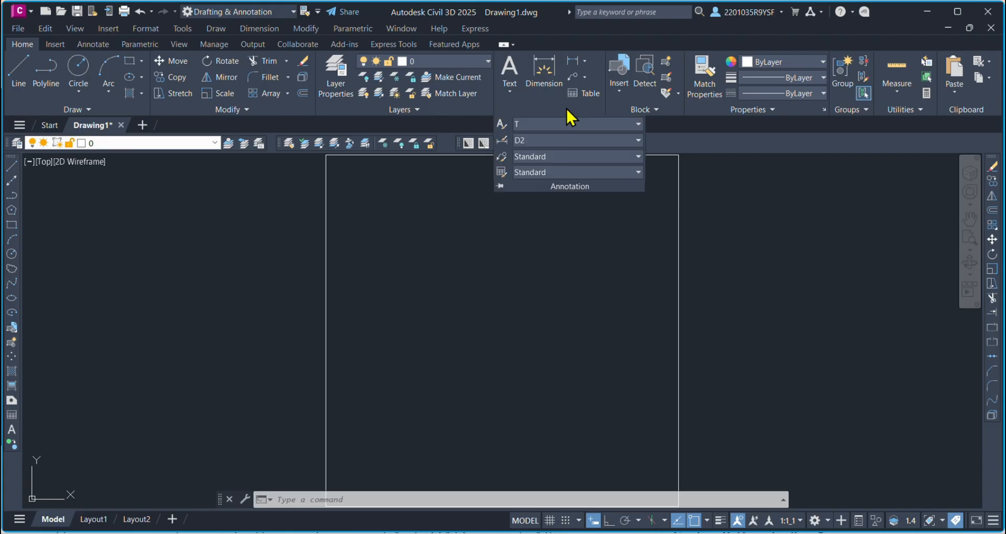
Step: Review the settings of text style T and the list of fonts available for it
left_click(500, 125)
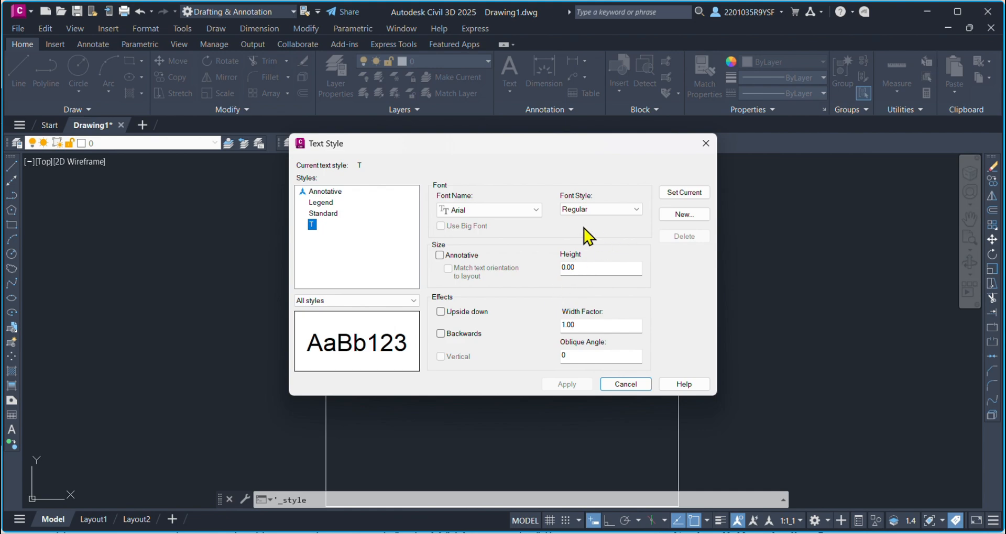
left_click(536, 212)
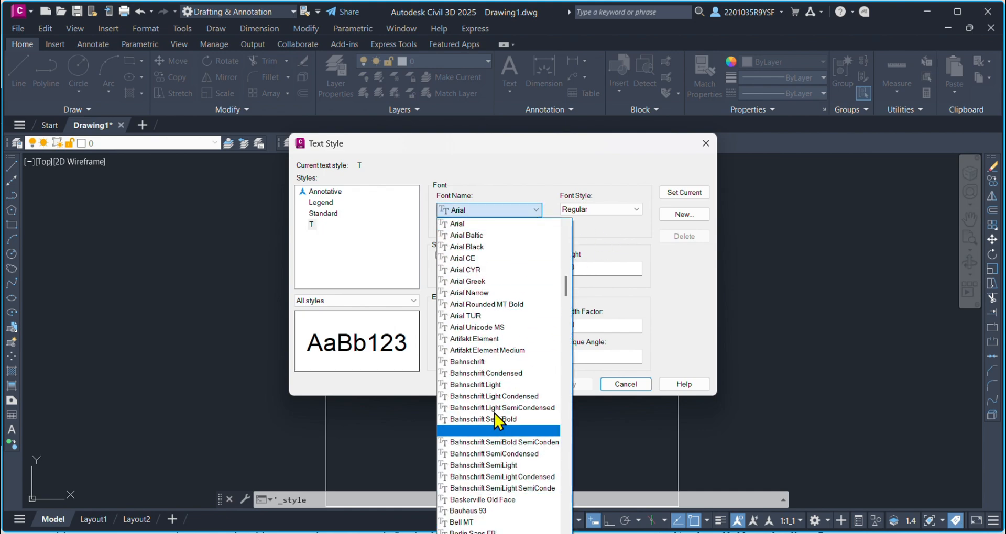
left_click(530, 210)
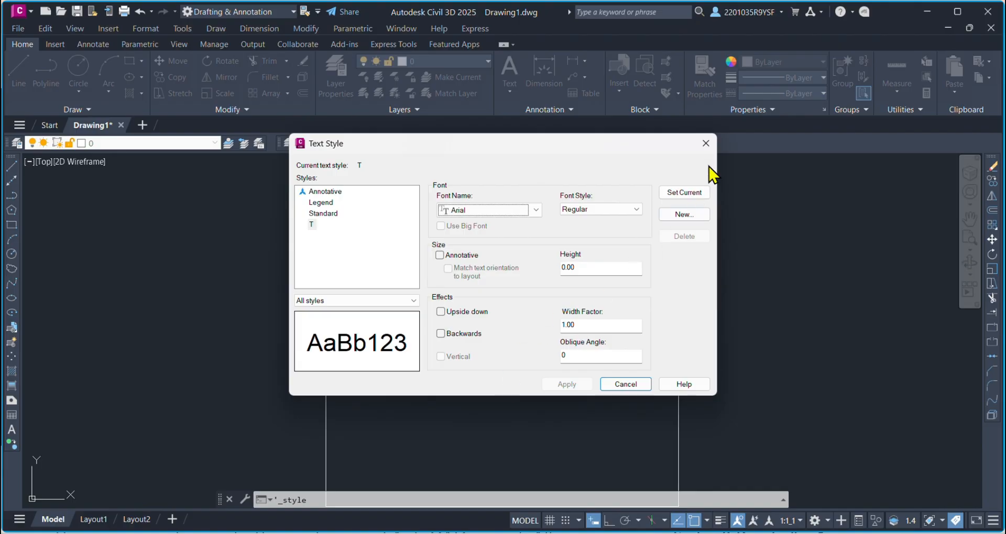
left_click(706, 145)
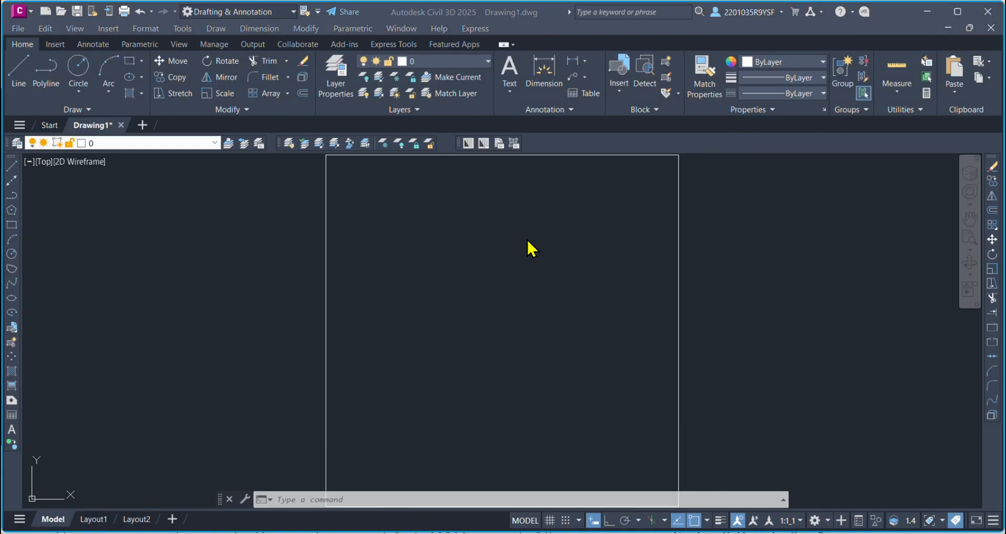
Step: Examine the table insertion options and the Standard table style, including the text and border settings of its Header cell style
left_click(581, 92)
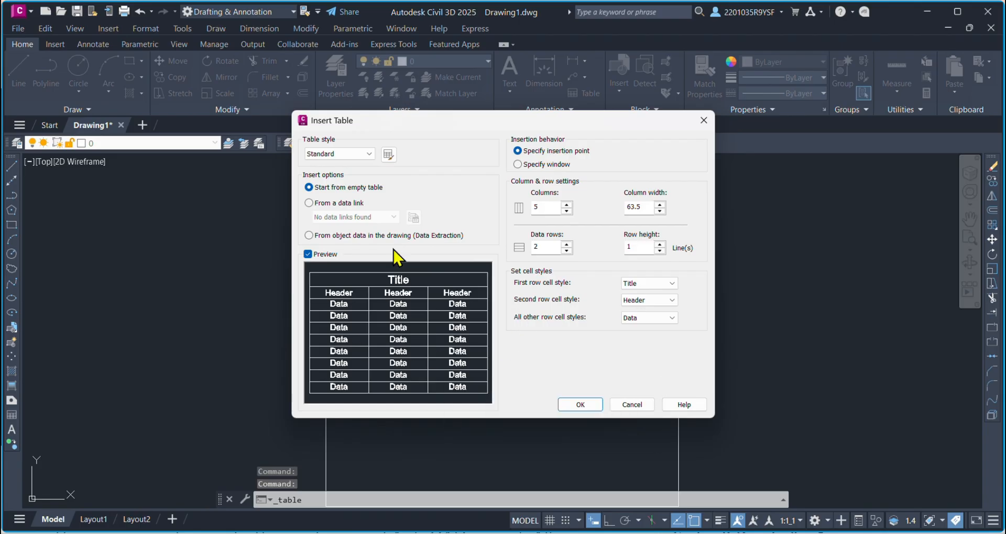
left_click(708, 125)
left_click(532, 110)
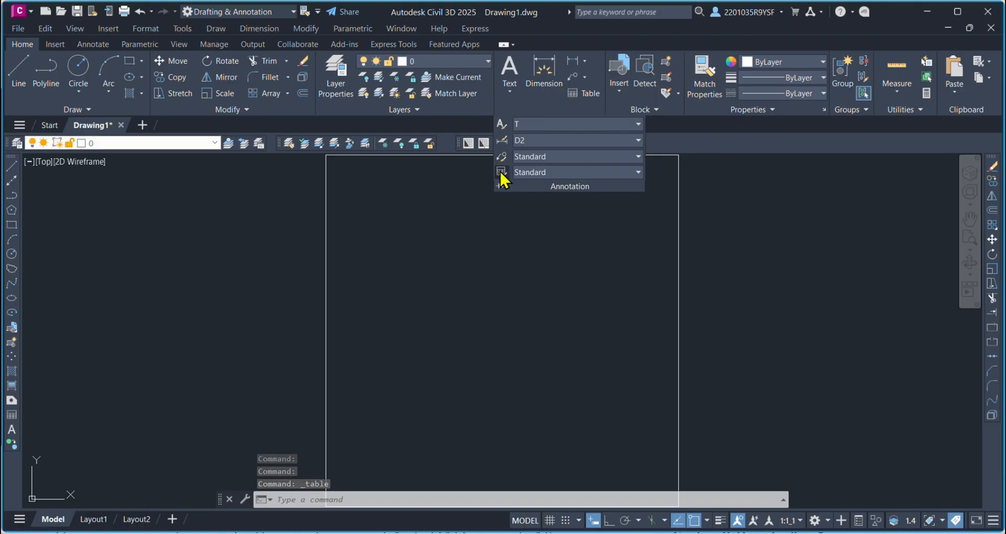
left_click(500, 173)
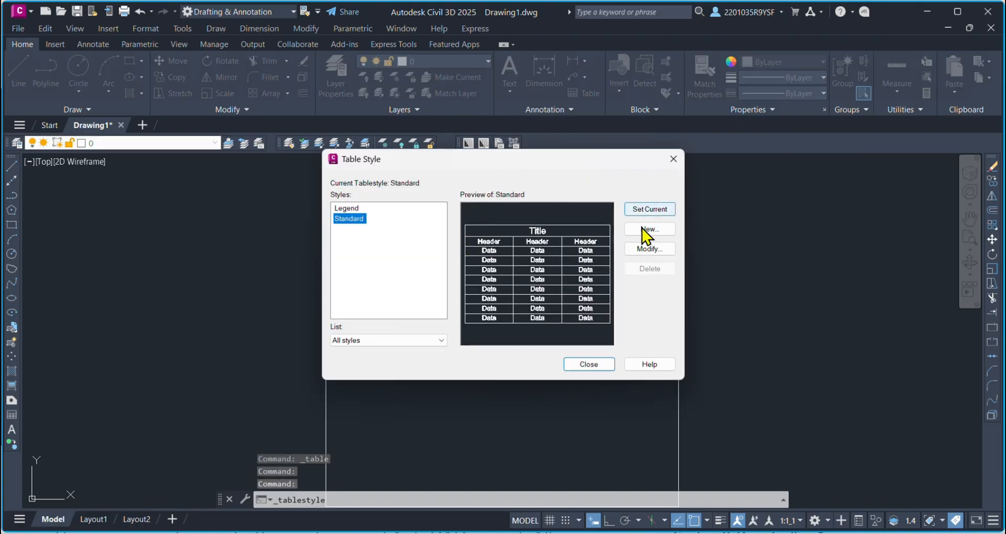
left_click(647, 250)
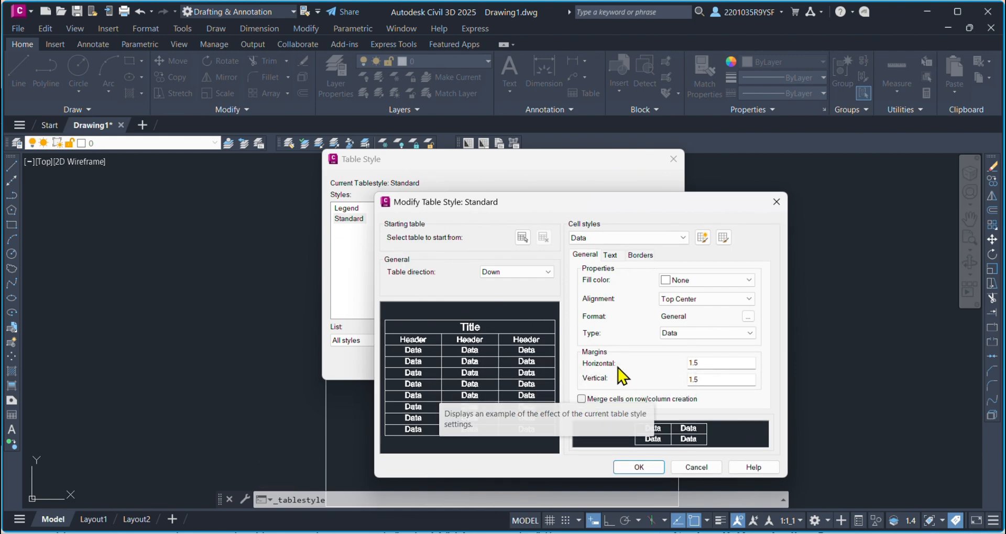
left_click(670, 239)
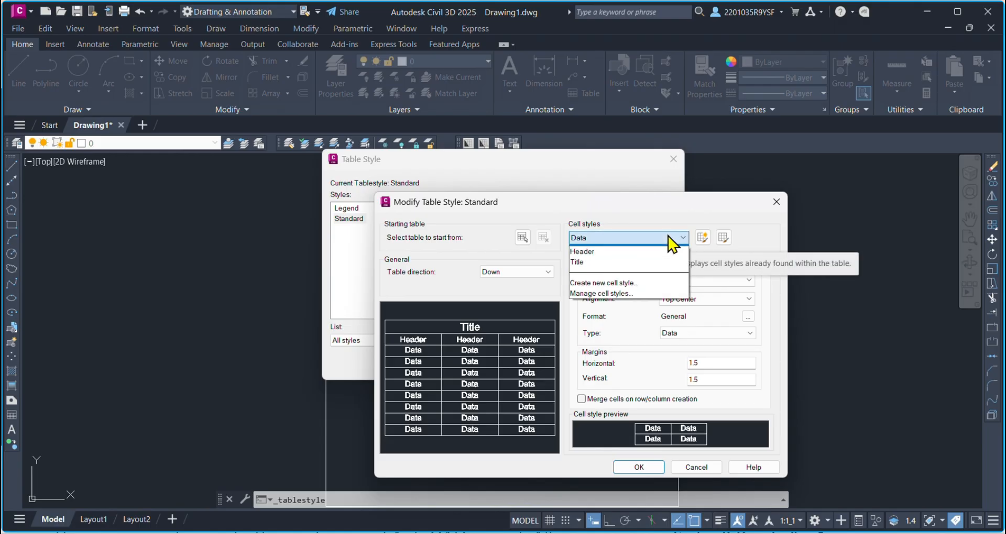
left_click(612, 261)
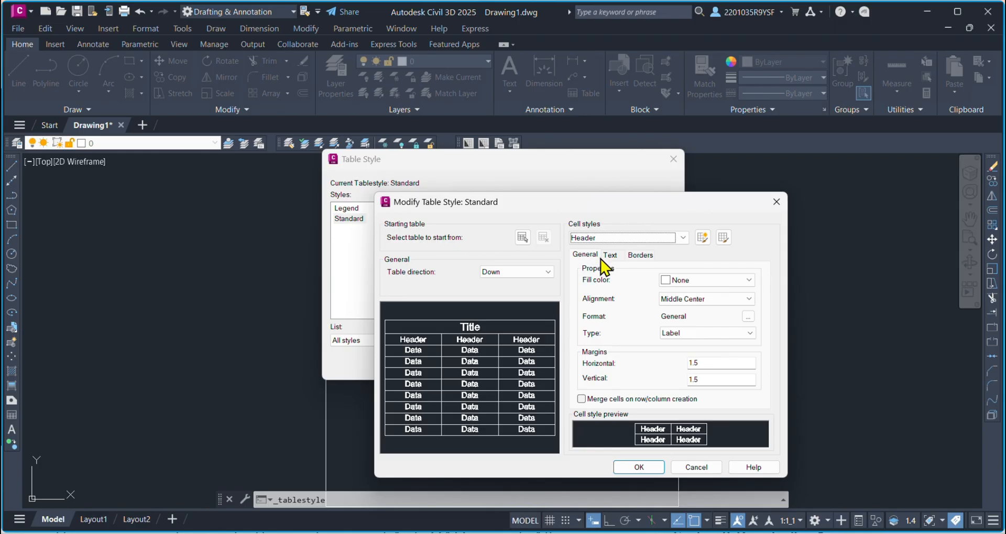
left_click(610, 256)
left_click(648, 257)
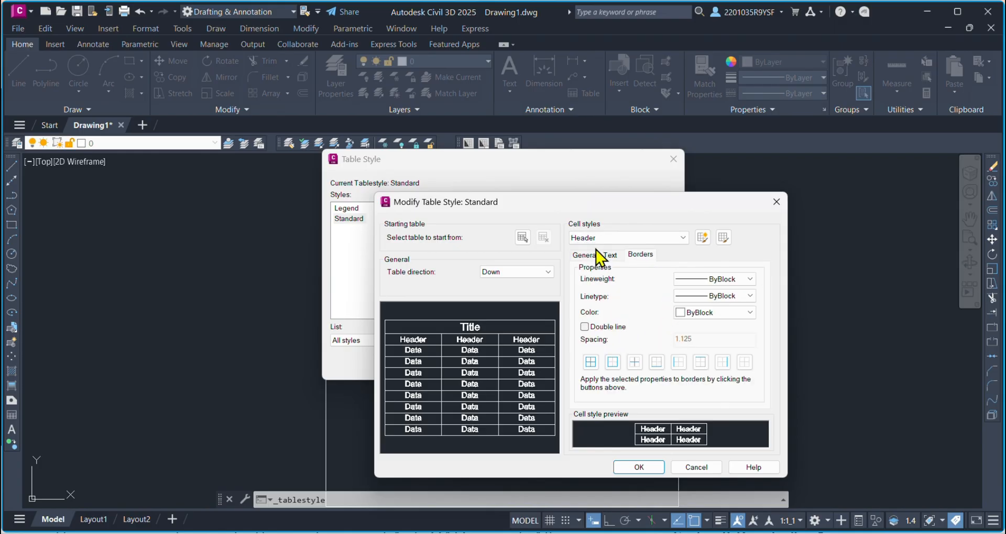
left_click(673, 159)
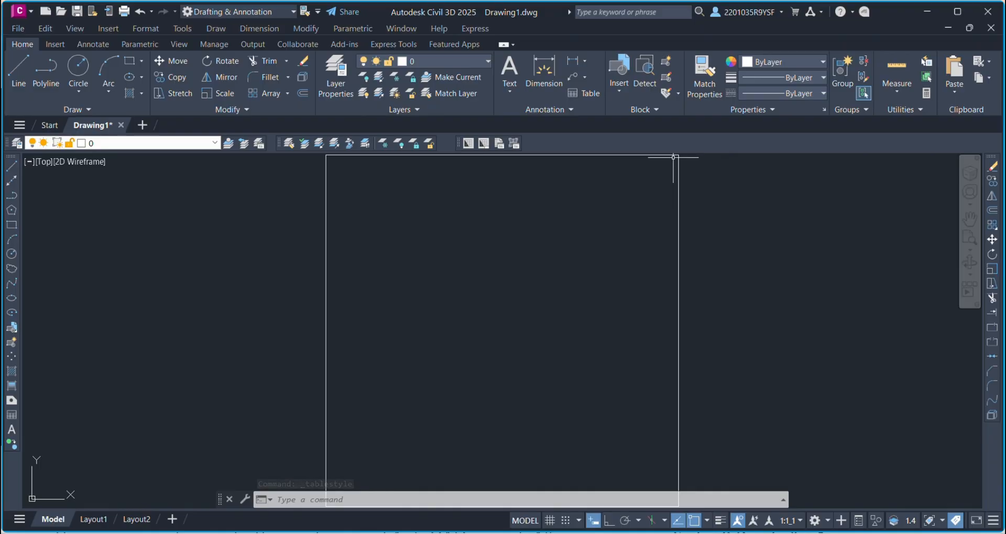
Step: Create a new layer named WALL and set its color to index 22
left_click(336, 76)
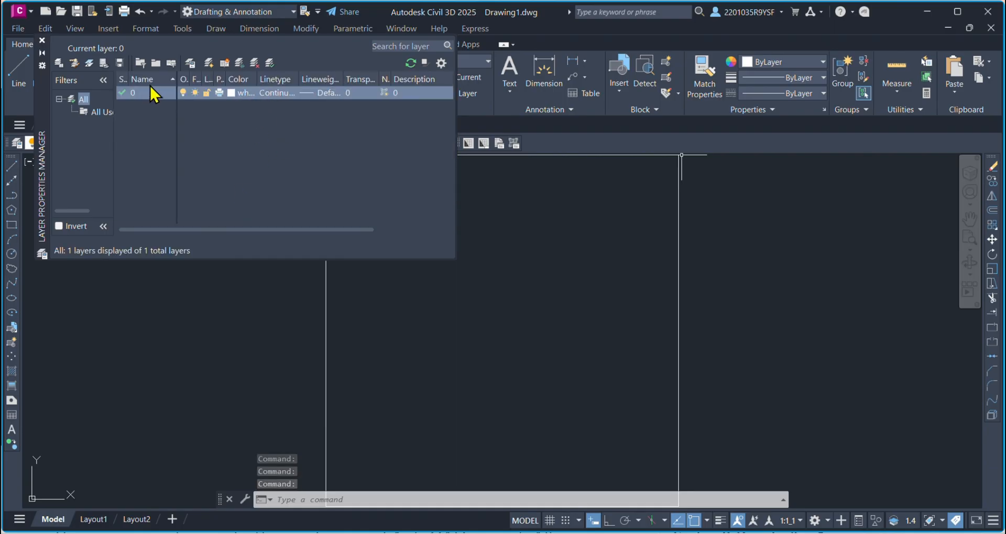
left_click(238, 67)
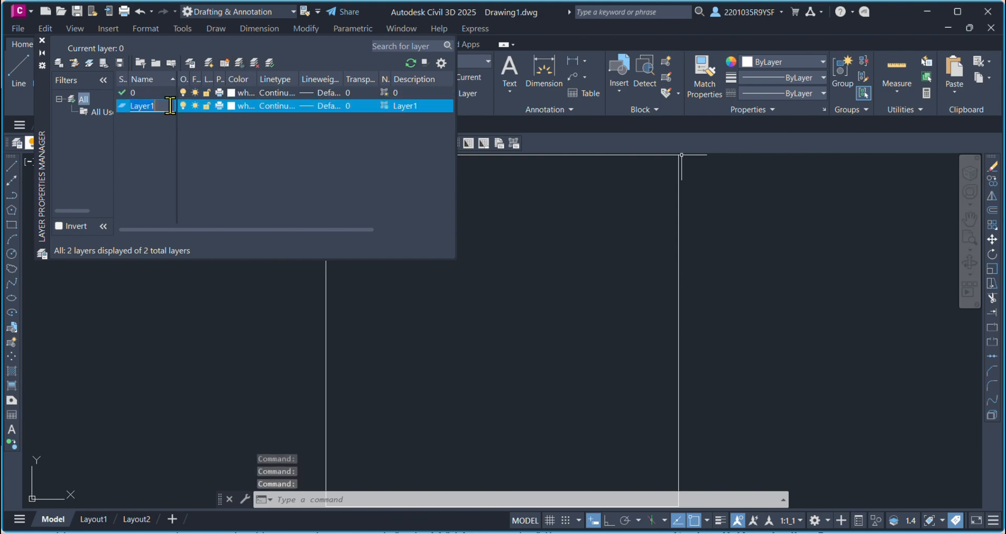
type("WAL")
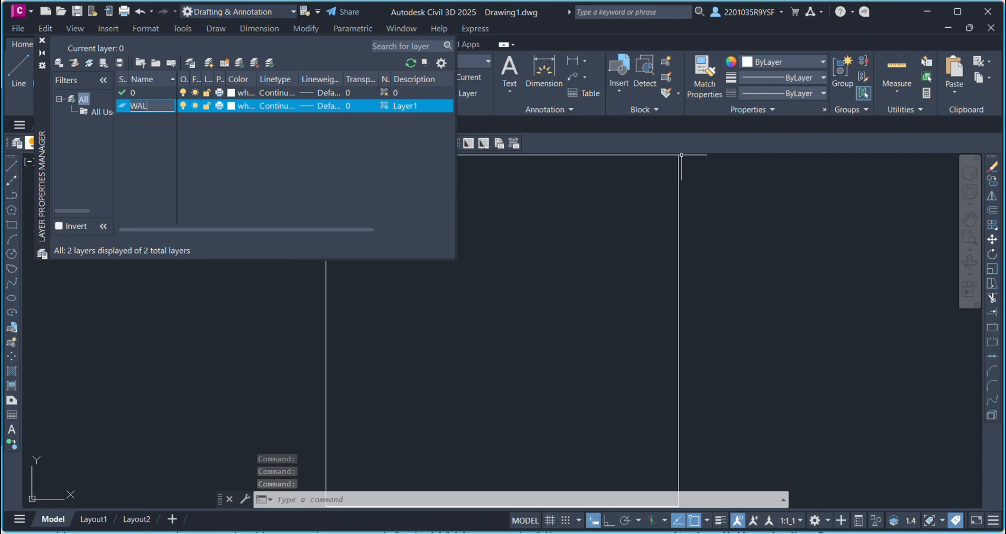
type("L")
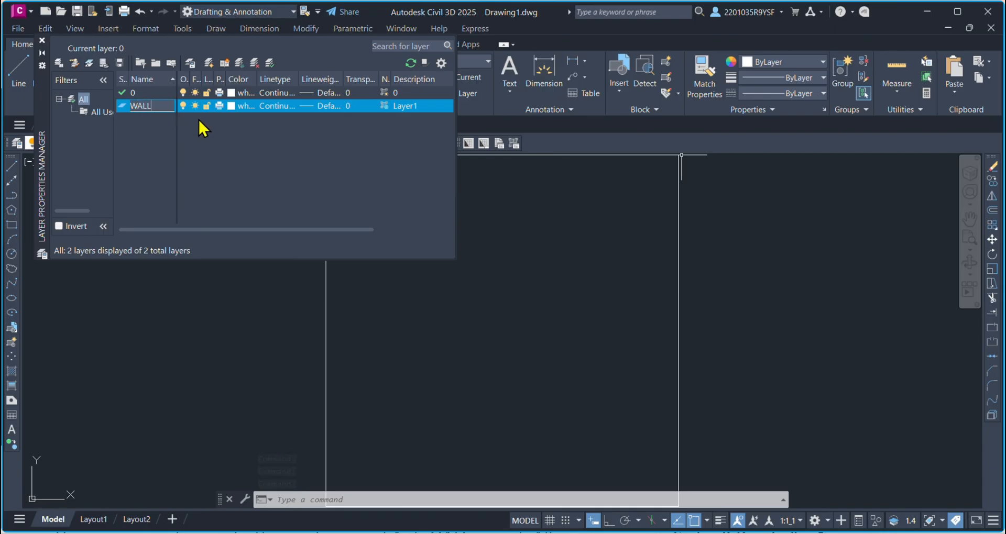
left_click(230, 108)
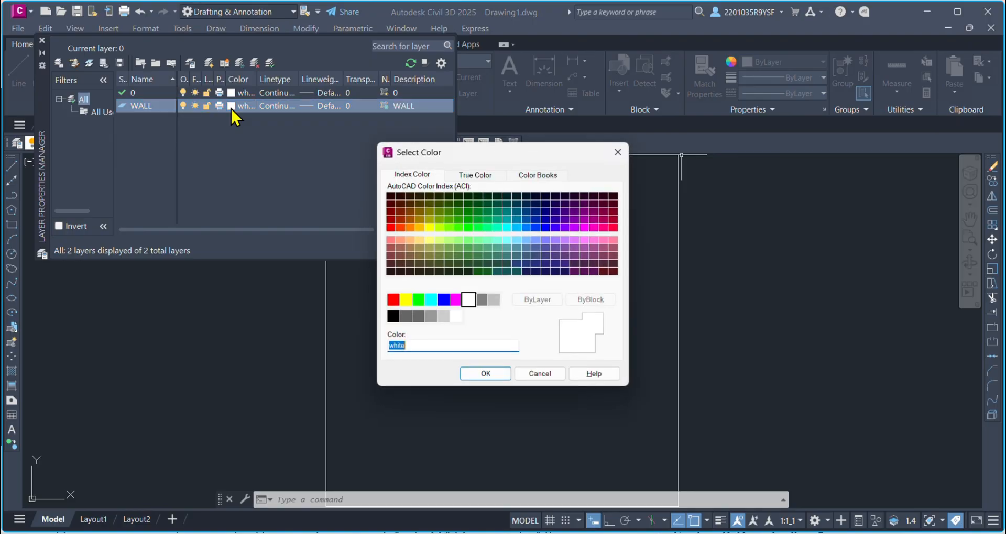
left_click(397, 224)
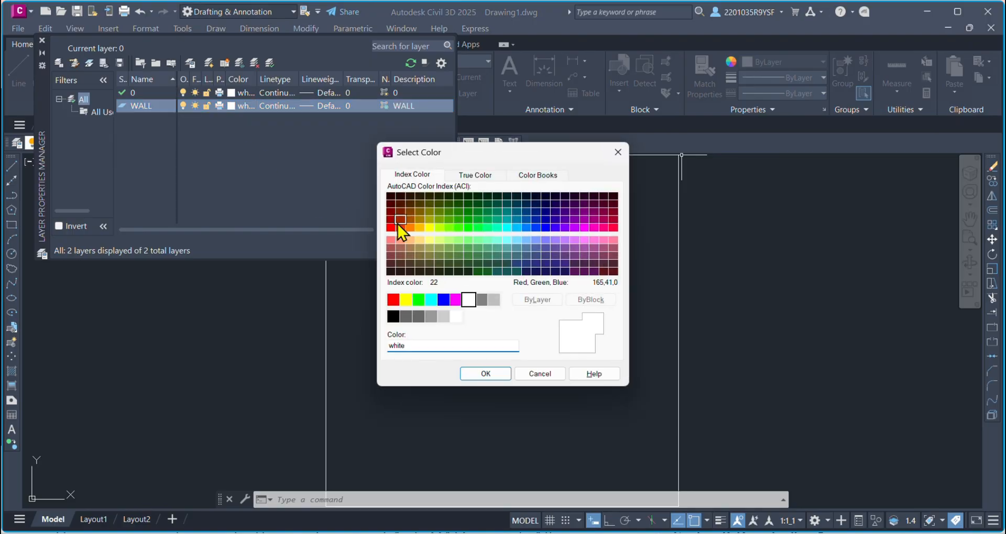
left_click(490, 373)
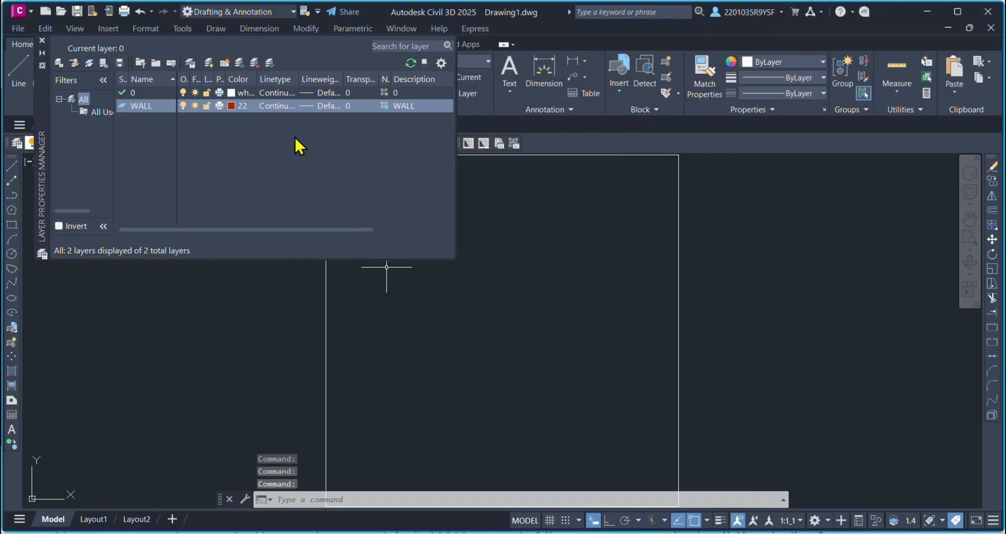
Step: Create a new layer named TITLE BLOCK, set its color to index 100, and close the layer manager
left_click(237, 65)
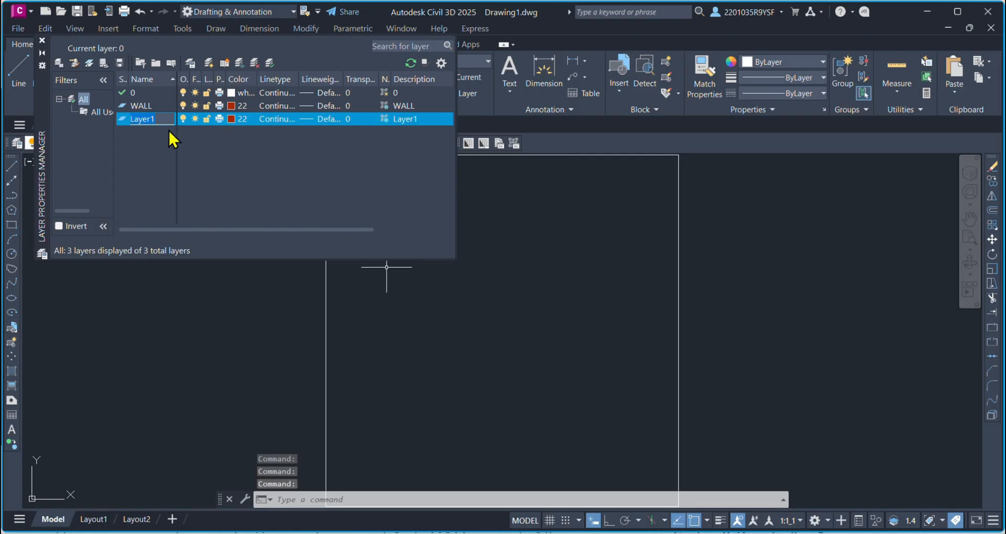
type("TITLE BLOCK")
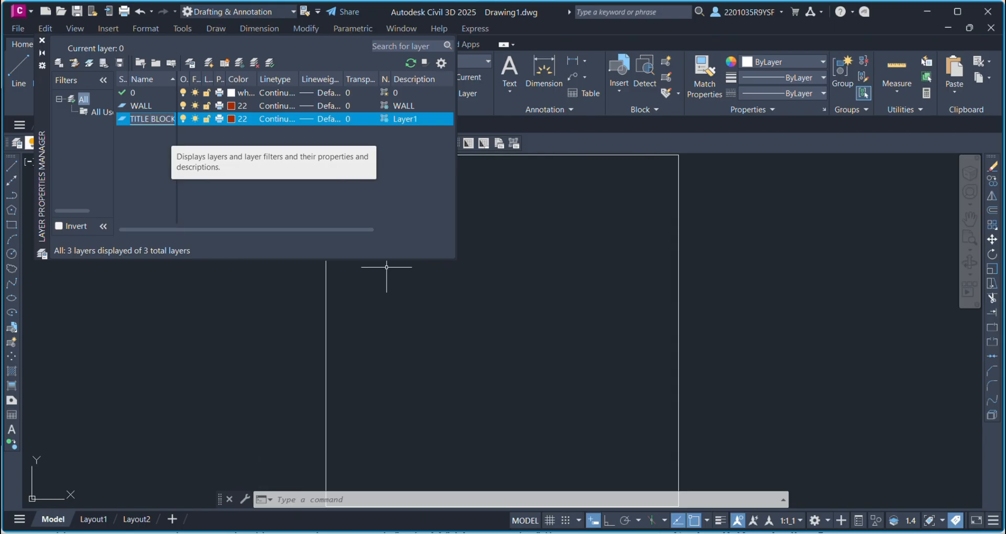
key("Return")
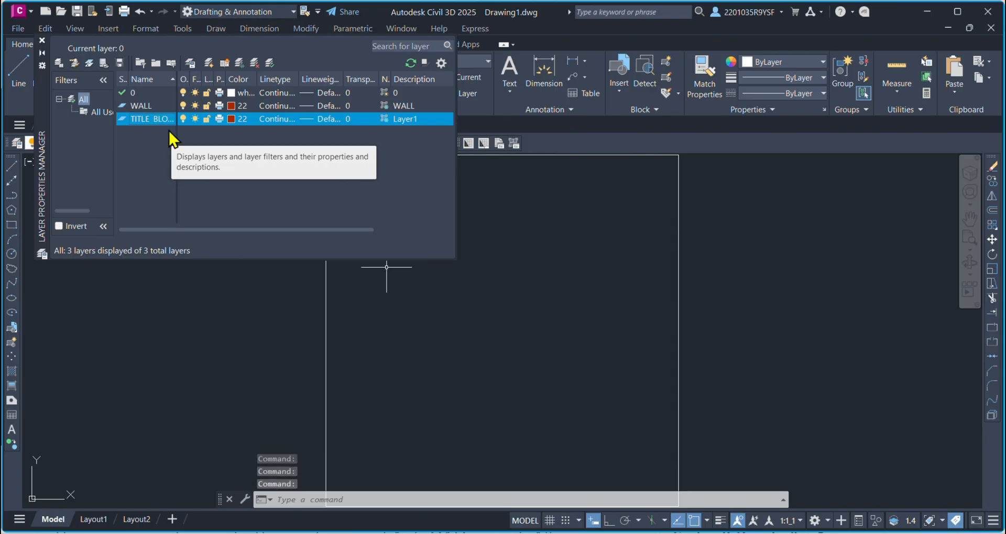
left_click(231, 119)
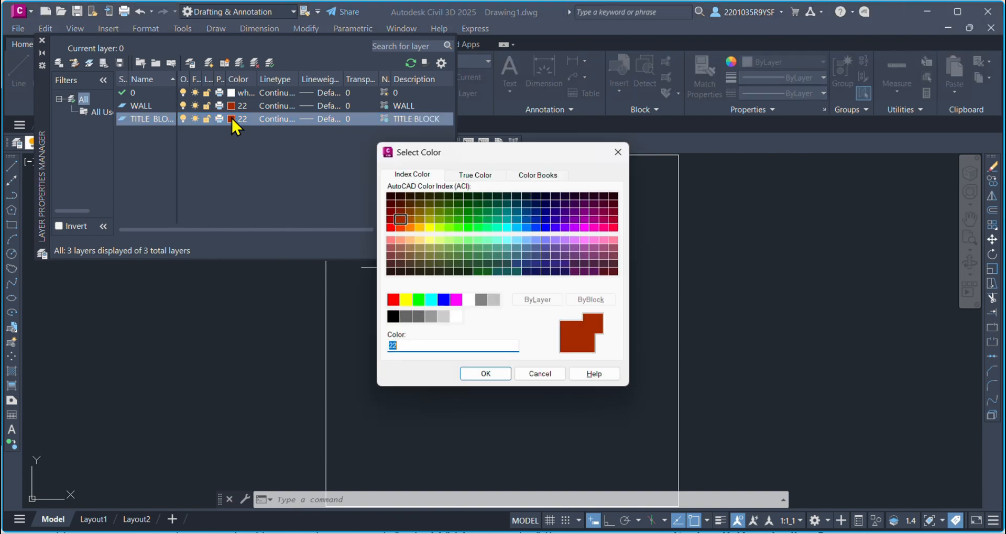
left_click(476, 229)
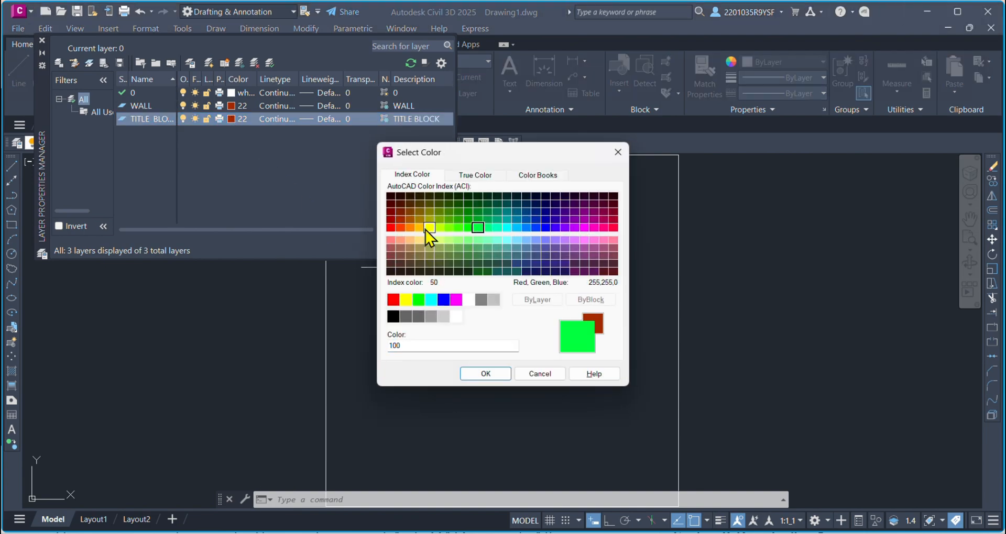
left_click(483, 375)
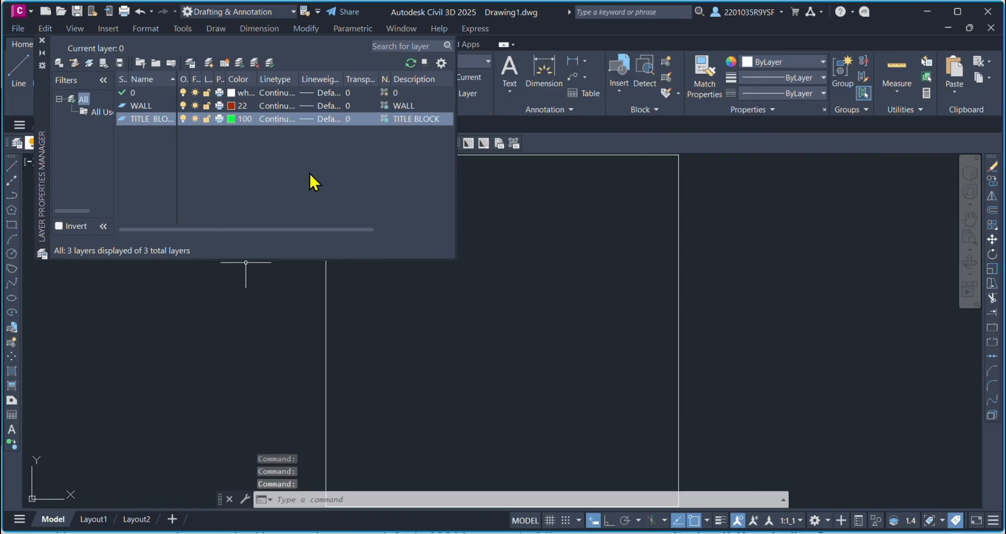
left_click(42, 39)
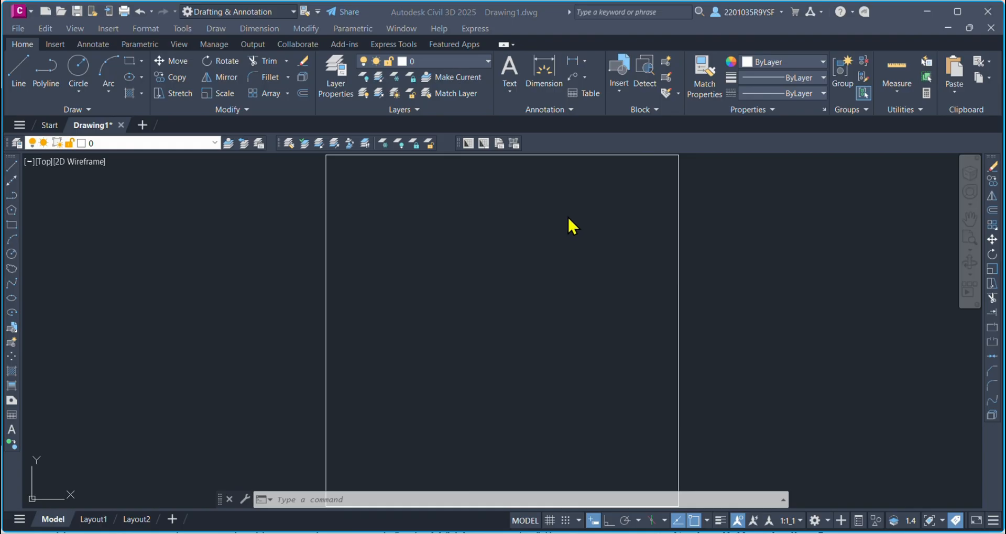
Step: Draw a freehand rectangle inside the boundary rectangle, in its upper-left area, clear of the boundary edges
middle_click(595, 202)
middle_click(595, 202)
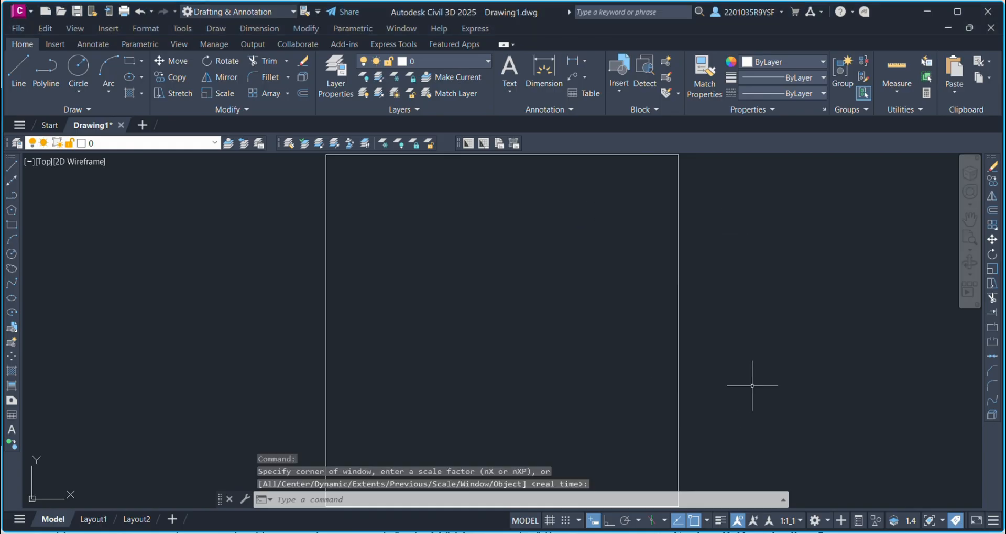
left_click(11, 227)
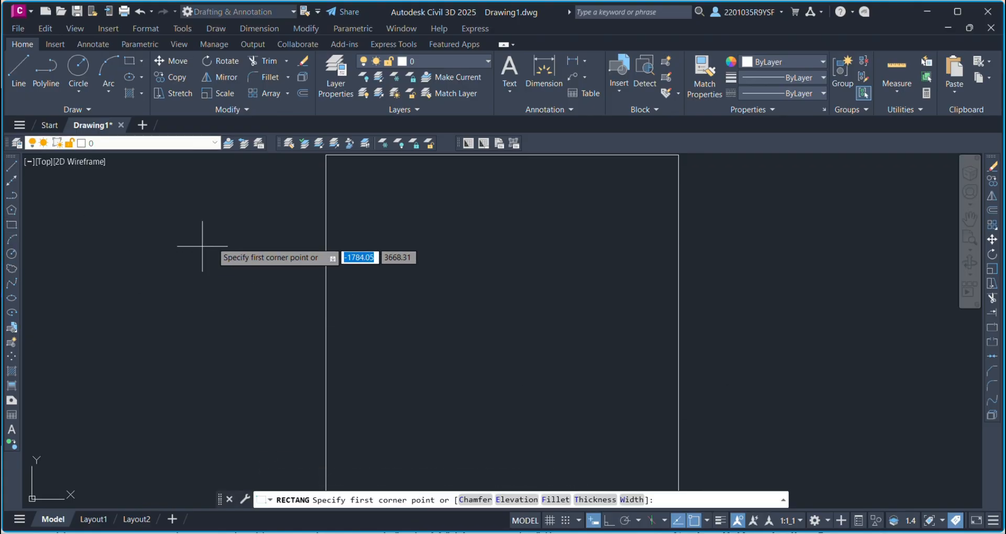
left_click(382, 229)
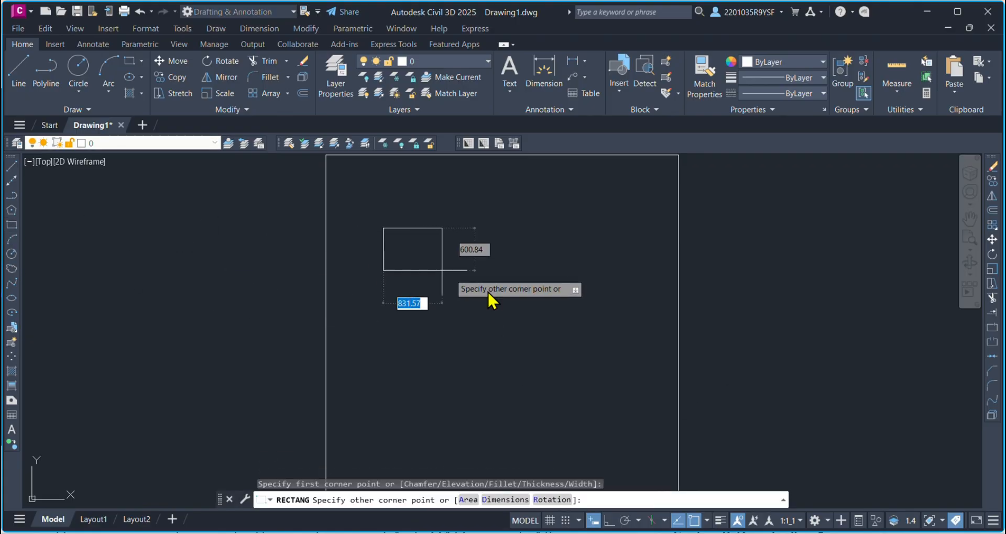
left_click(536, 349)
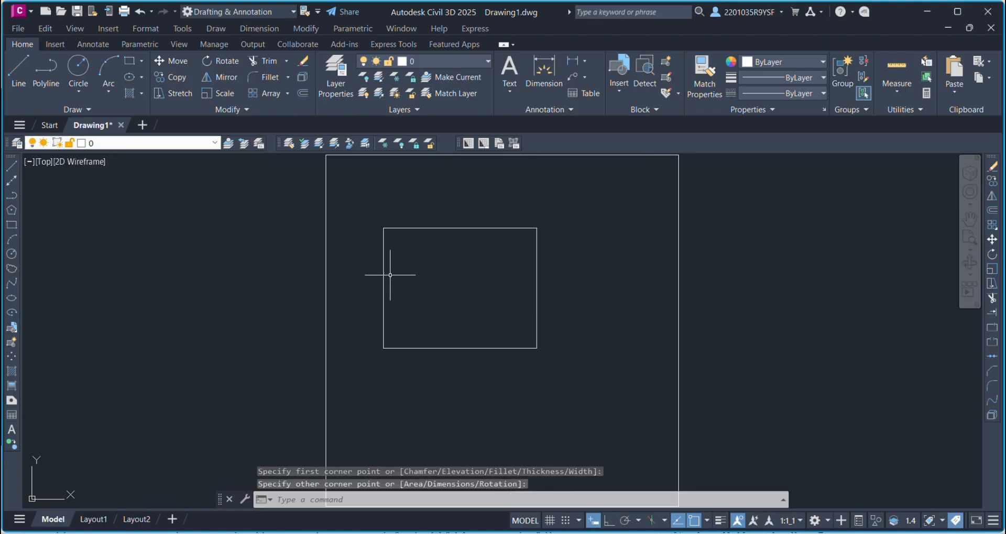
Step: Draw a narrow rectangle spanning the full width of the inner rectangle along its top edge
left_click(11, 226)
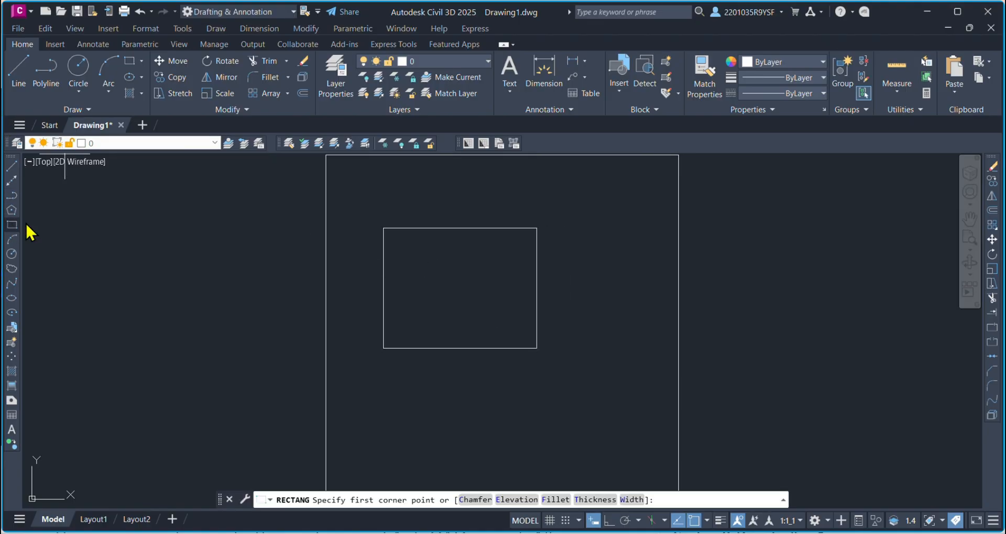
left_click(383, 228)
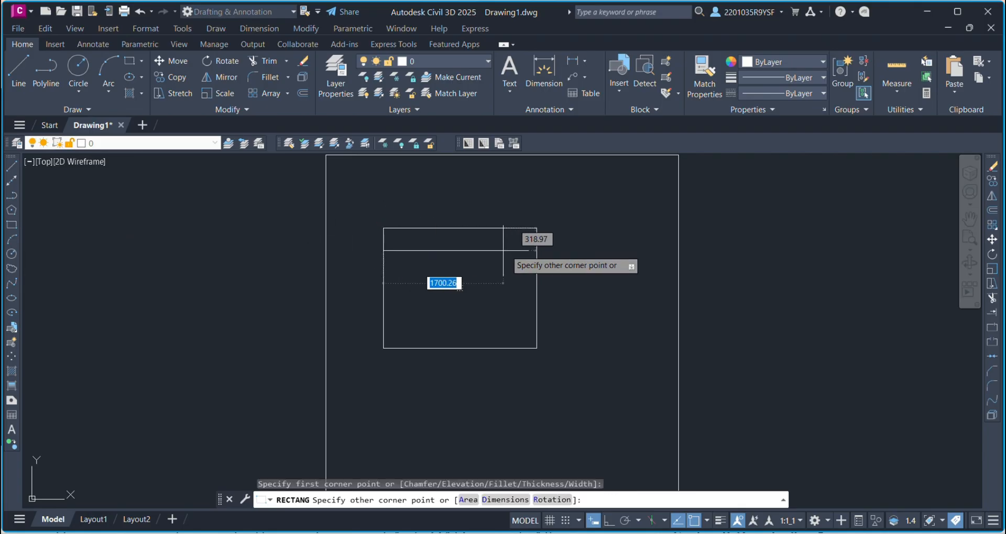
left_click(537, 247)
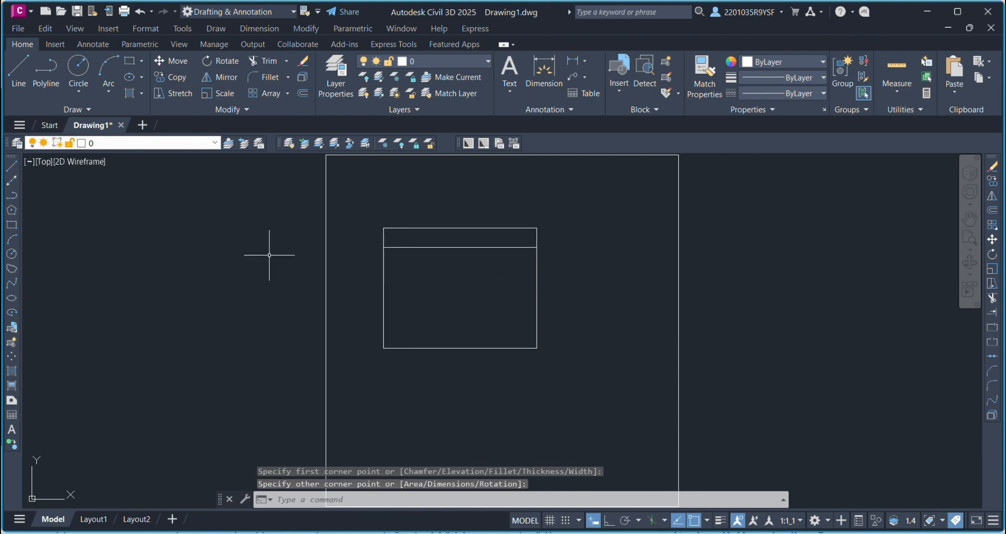
Step: Draw a narrow vertical rectangle about 394 by 1432 along the inner rectangle's left edge, from the top strip down to the bottom edge
left_click(12, 226)
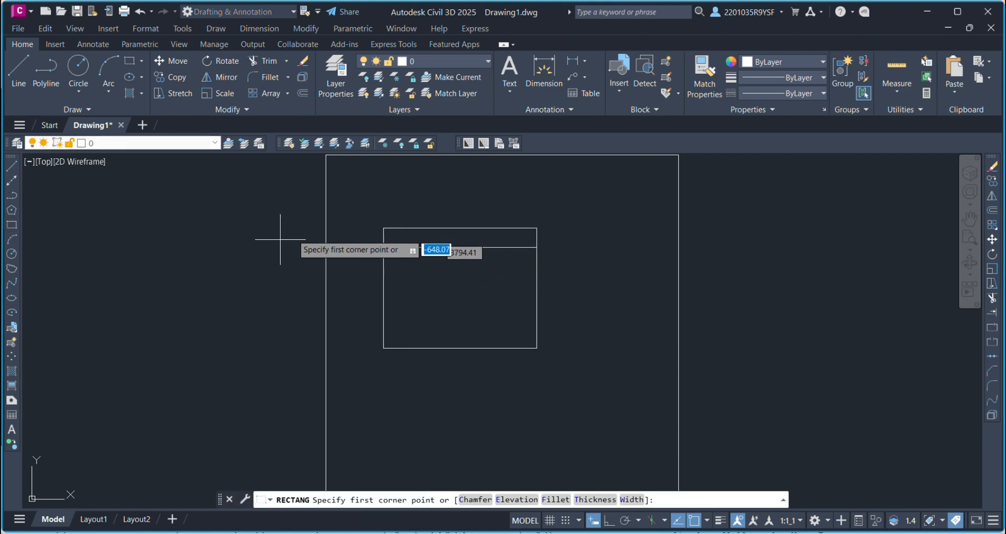
left_click(384, 247)
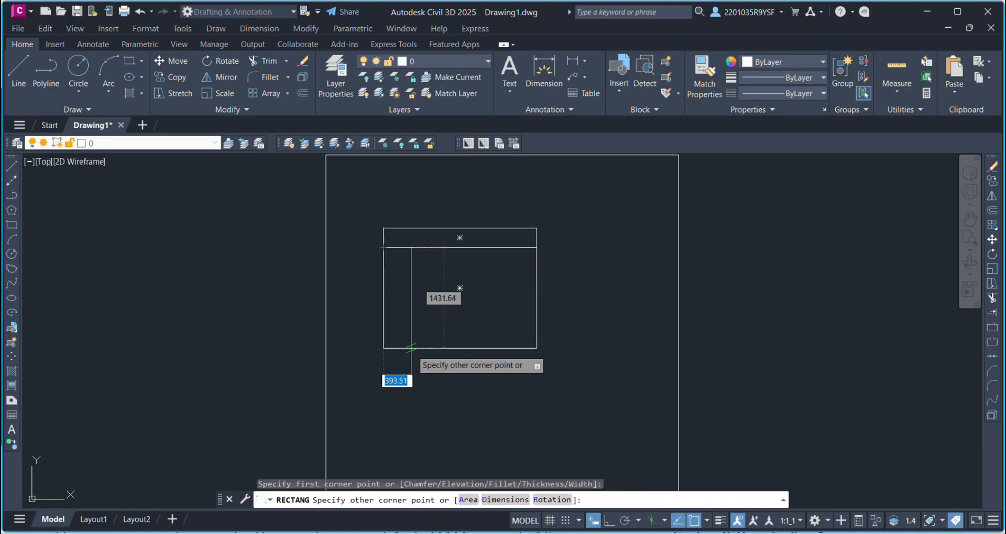
left_click(411, 348)
Step: Mirror the narrow left rectangle about the vertical line through the midpoint of the inner rectangle's bottom edge, keeping the source object
left_click(411, 328)
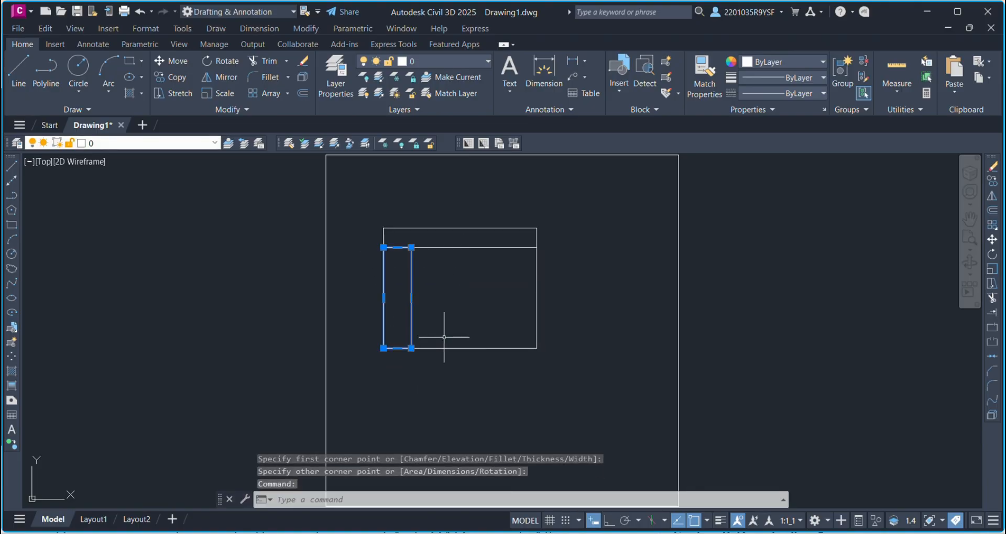
left_click(214, 78)
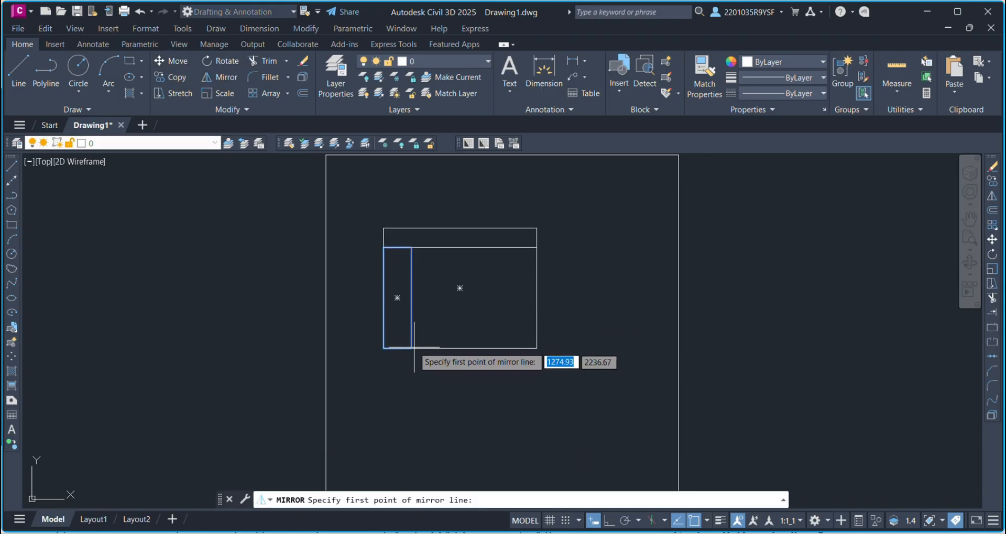
left_click(460, 348)
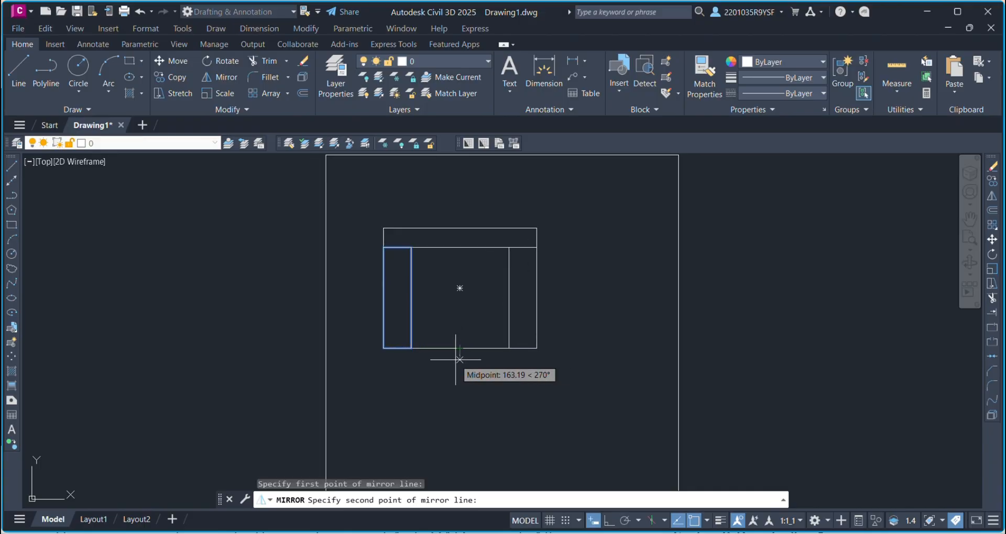
left_click(460, 360)
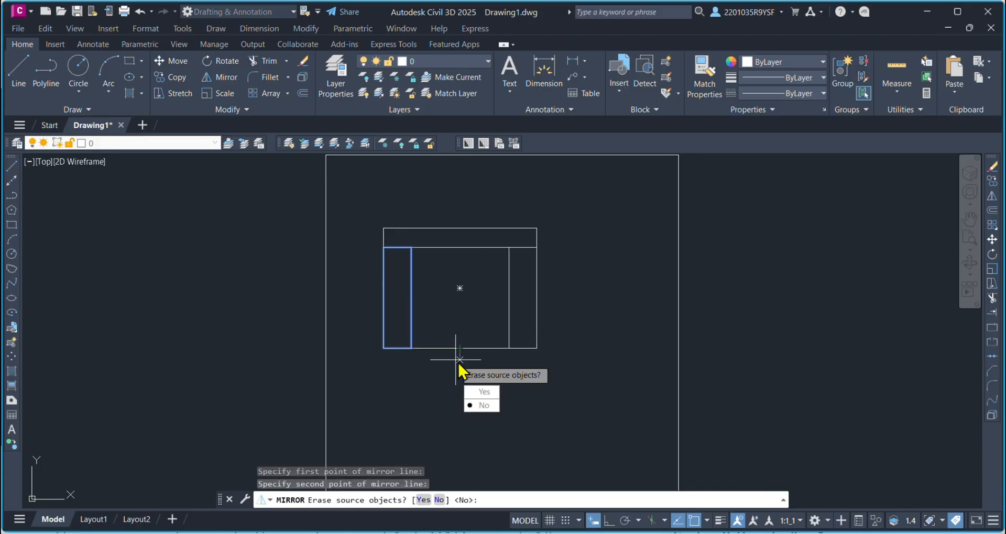
left_click(487, 406)
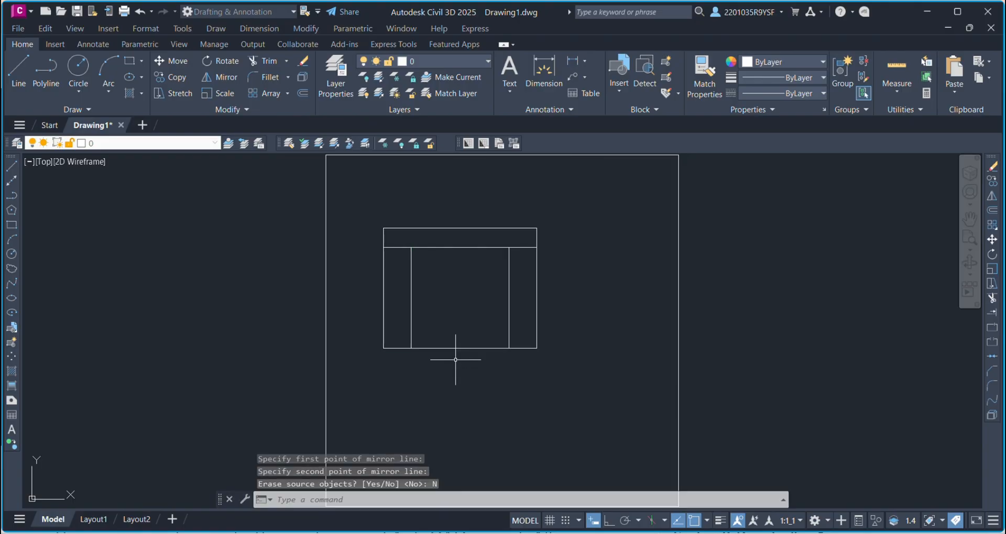
Step: Define the four inner rectangles as a block named BLOCK, with its base point at their lower-left corner
left_click(582, 375)
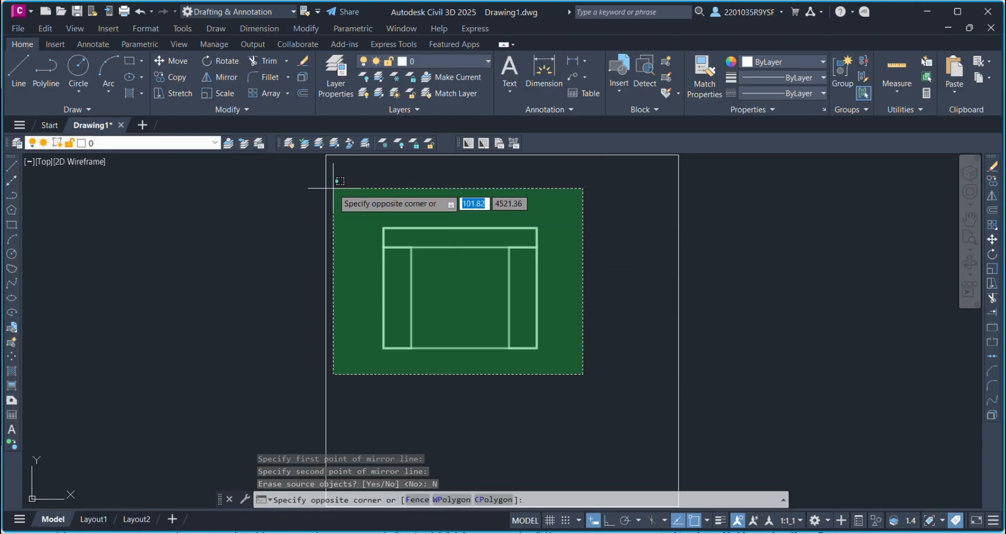
left_click(354, 197)
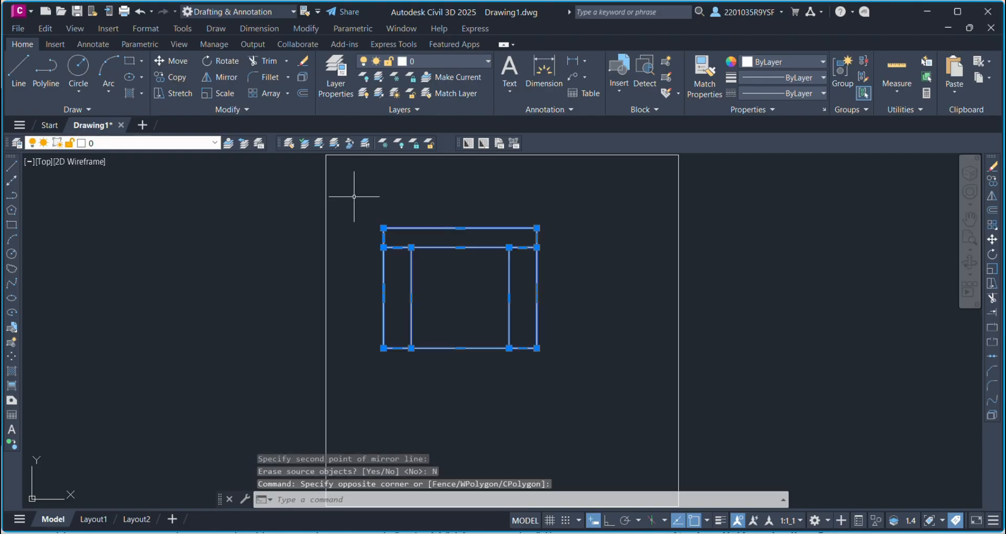
type("b")
key("Return")
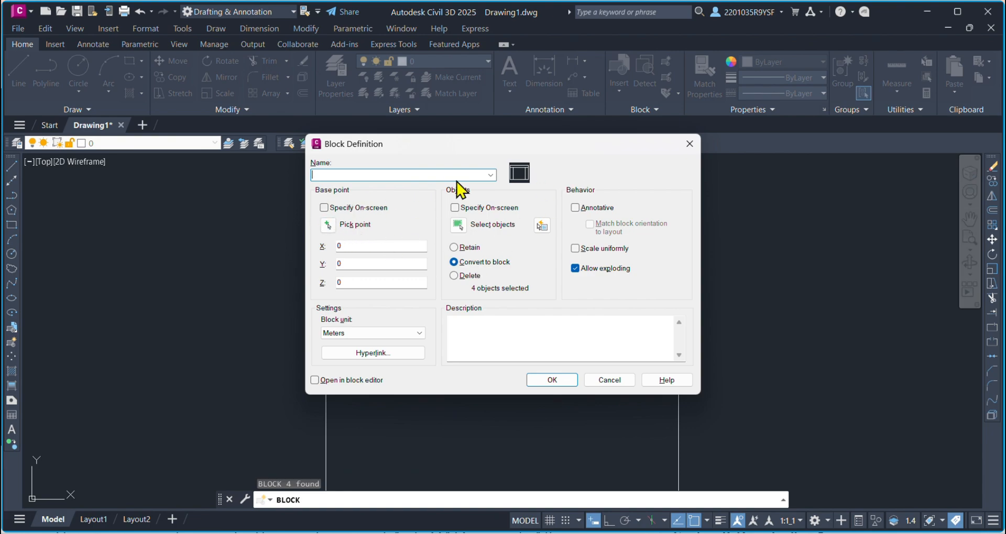
type("BLOCK")
left_click(327, 227)
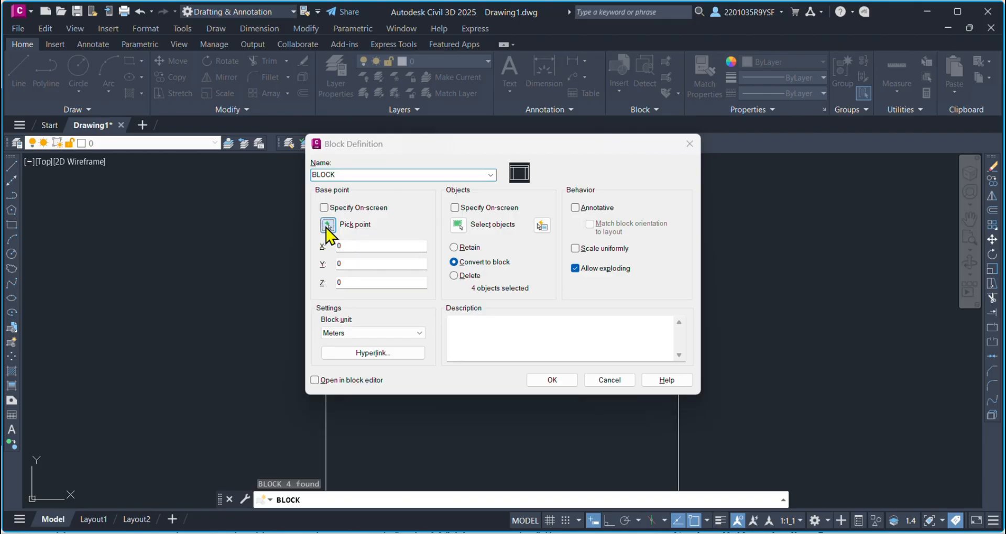
left_click(383, 348)
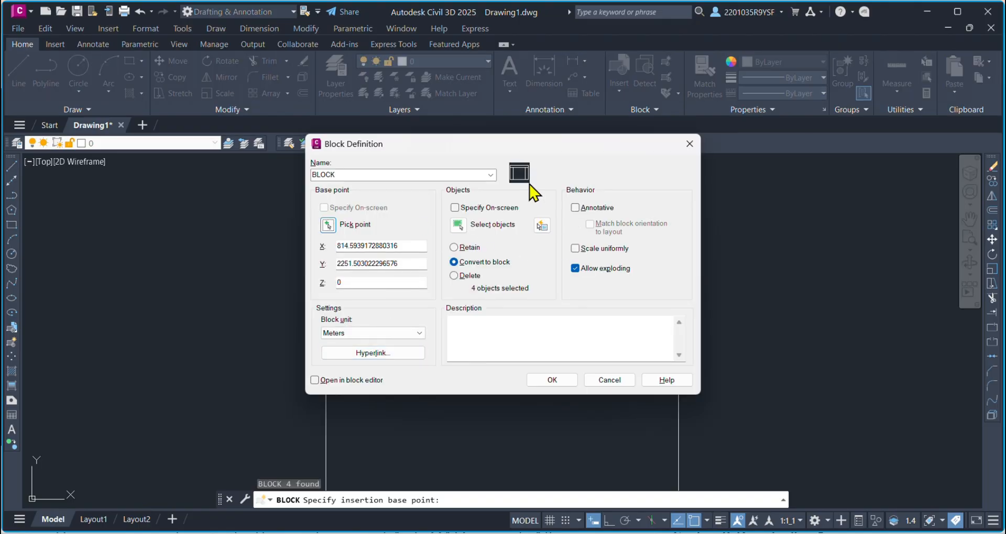
left_click(561, 381)
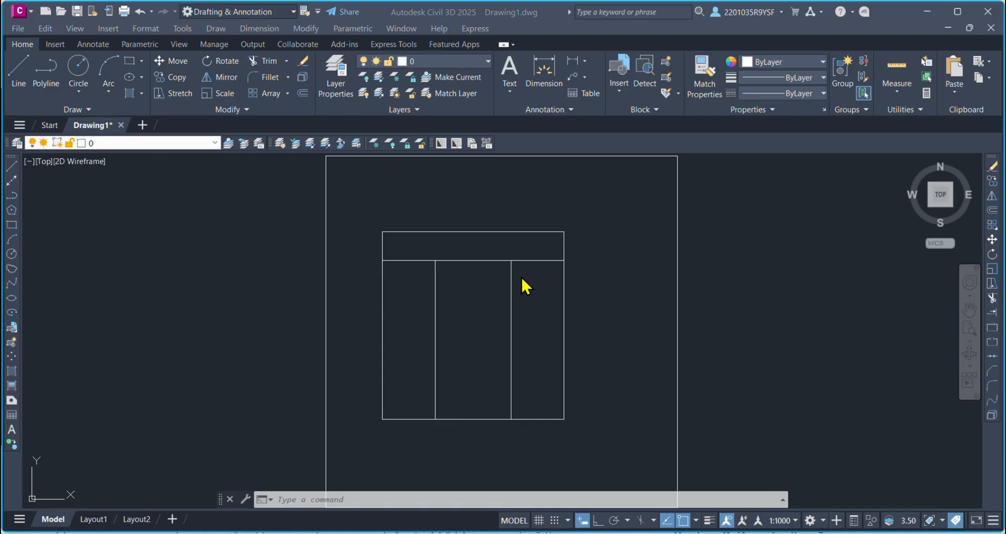
Step: Save the drawing as an AutoCAD Drawing Template (*.dwt) named My Project 1, accepting the default template options
left_click(25, 13)
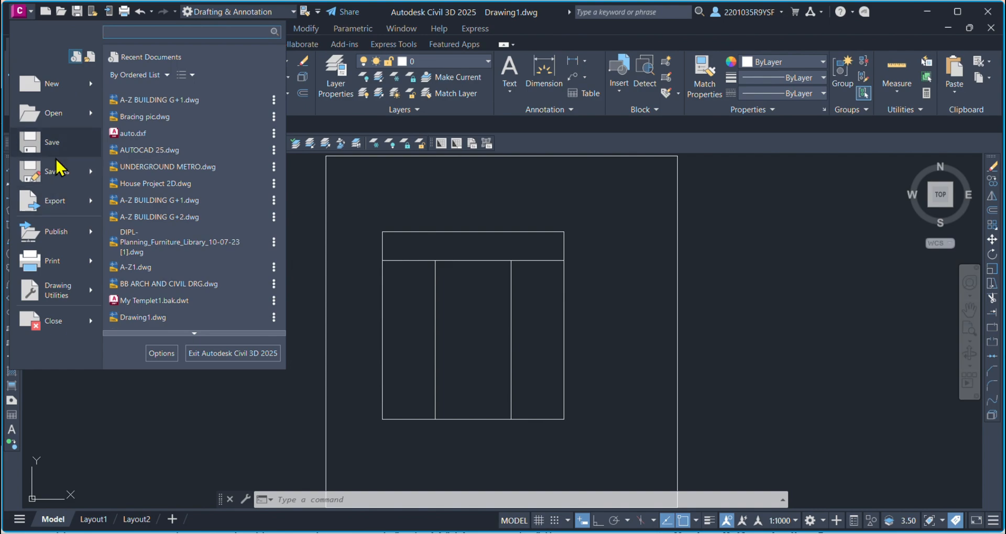
left_click(55, 178)
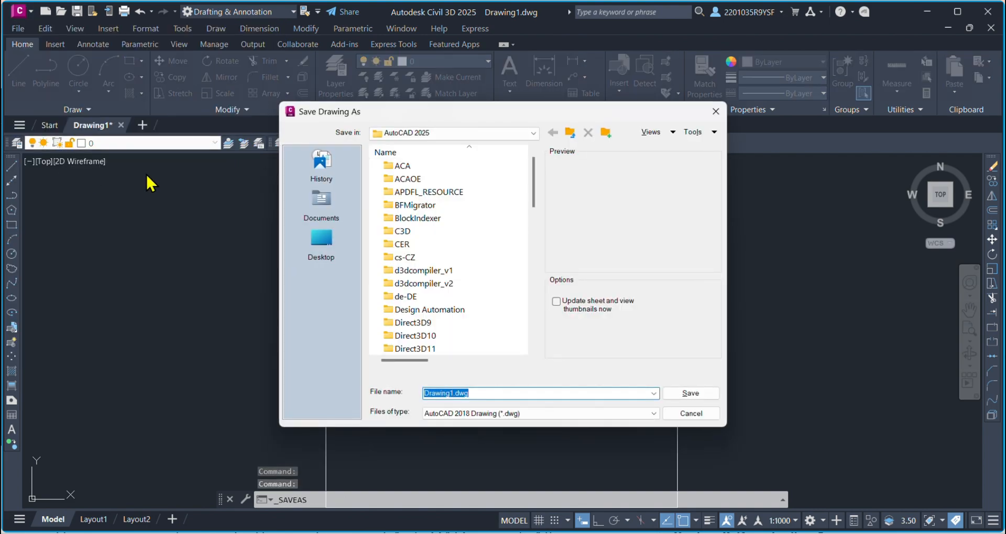
left_click(542, 414)
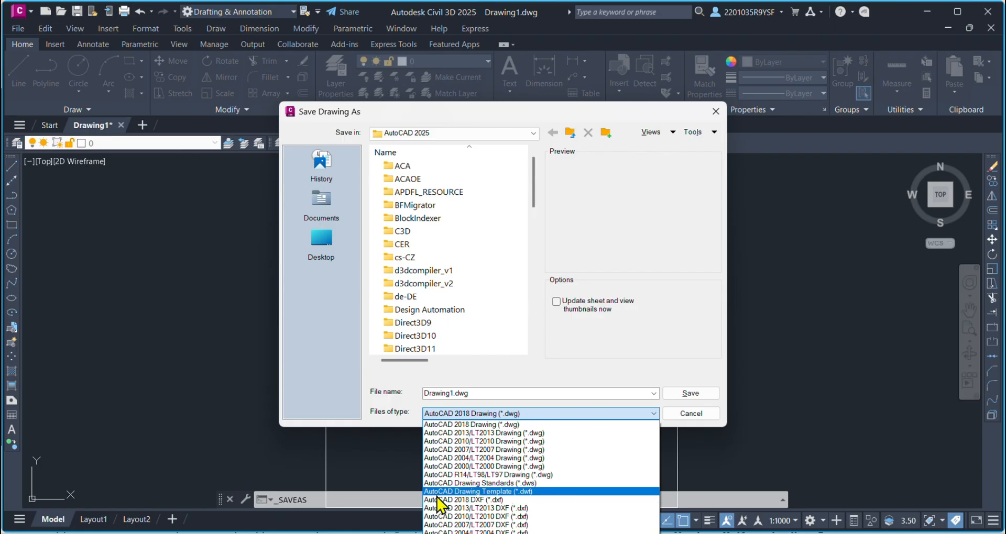
left_click(523, 493)
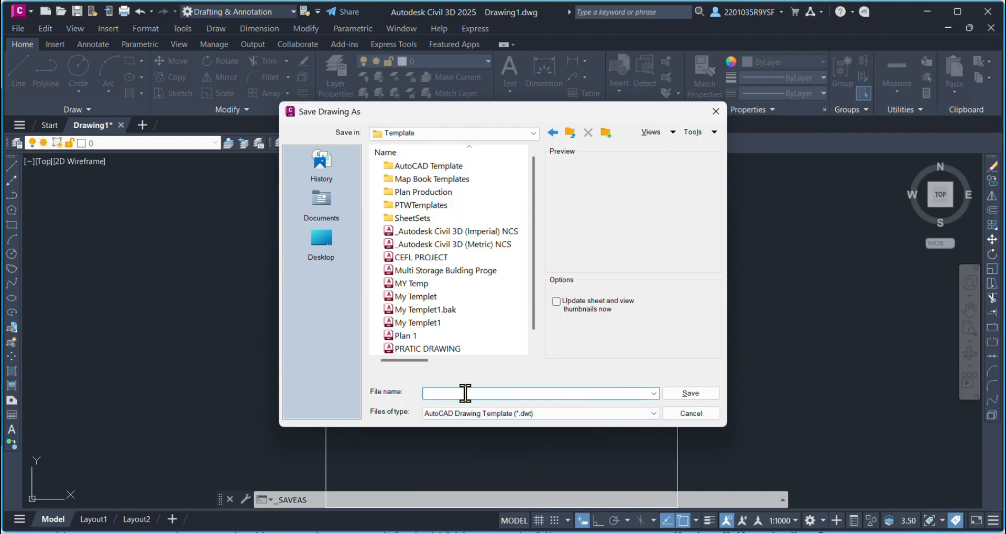
type("My Project 1")
left_click(699, 396)
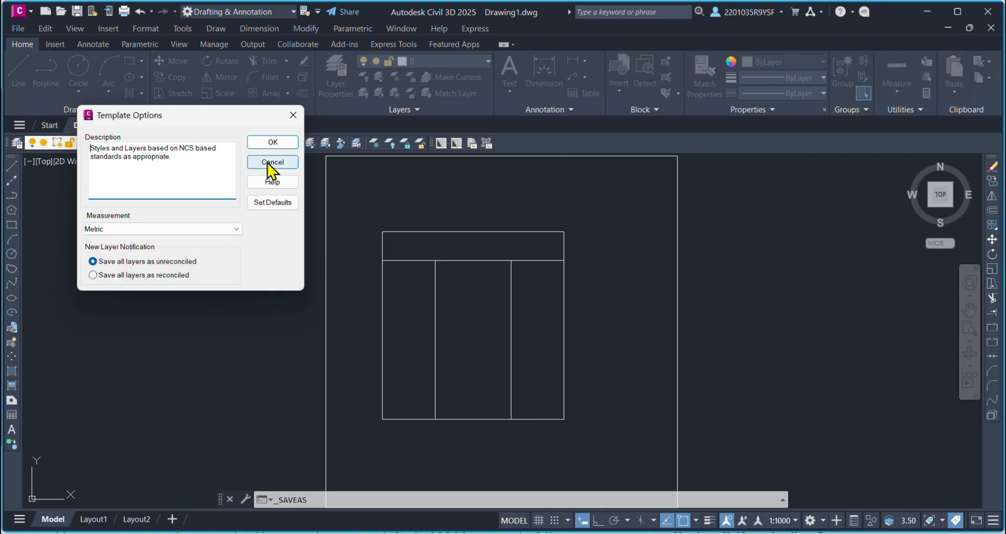
left_click(268, 143)
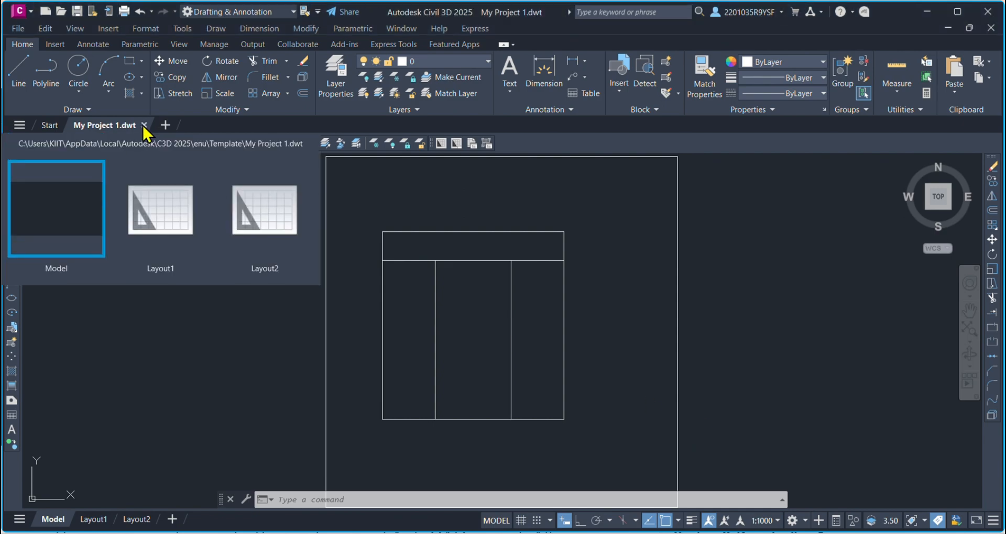
Step: Close the My Project 1 template and reopen it from the recent files
left_click(144, 125)
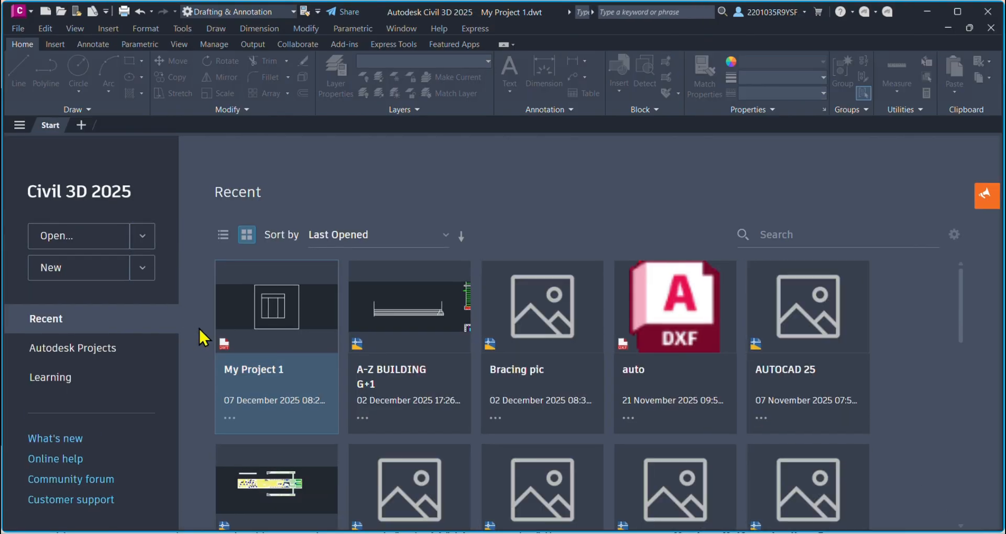
left_click(281, 338)
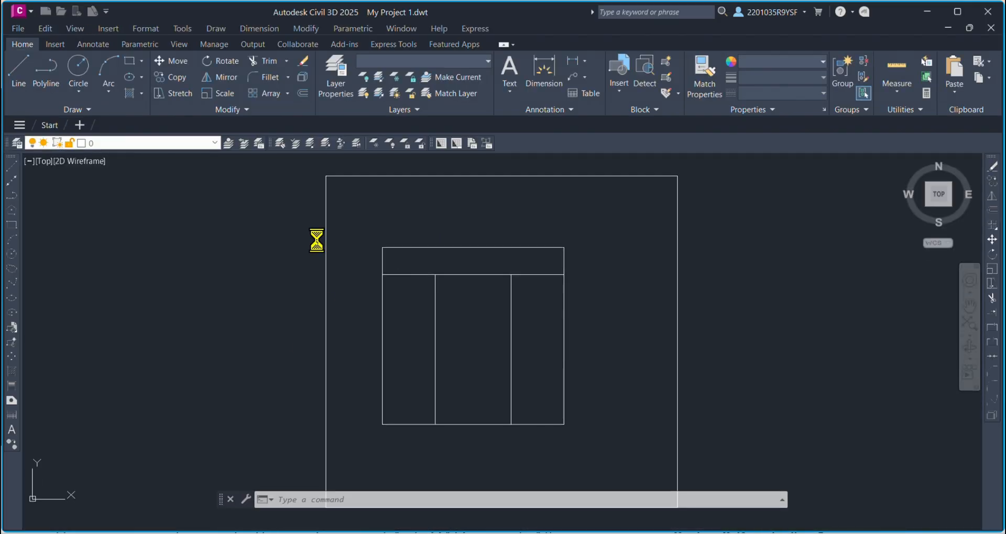